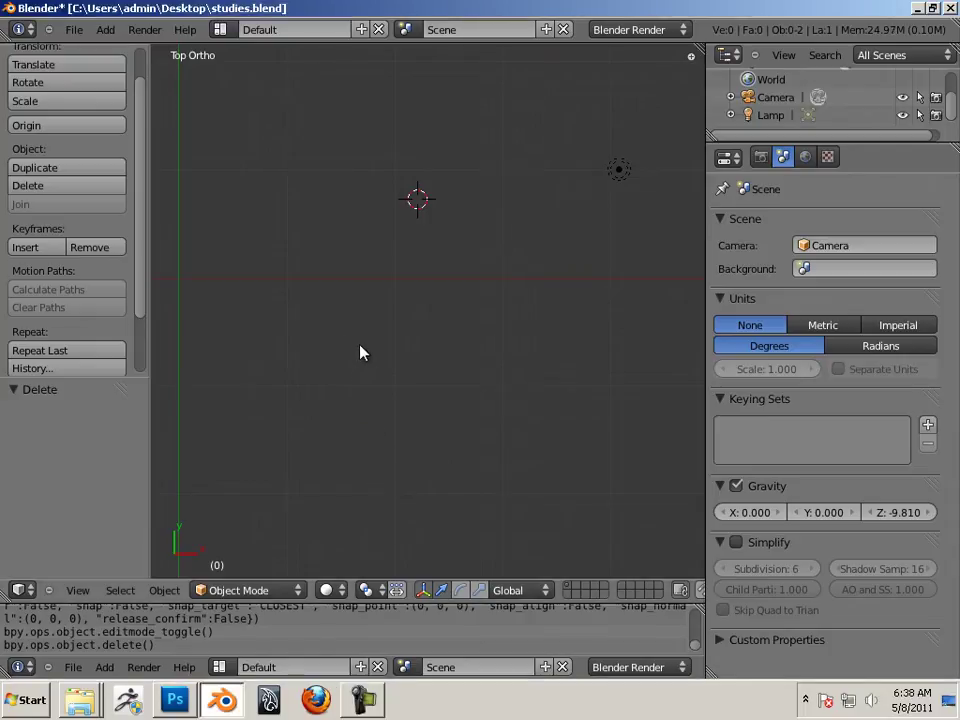
# Add a plane mesh to the empty scene.
pyautogui.keyDown('shift'); pyautogui.moveTo(360, 349); pyautogui.dragTo(356, 386, button='middle'); pyautogui.keyUp('shift')
pyautogui.scroll(1, 369, 385)
pyautogui.scroll(1, 371, 386)
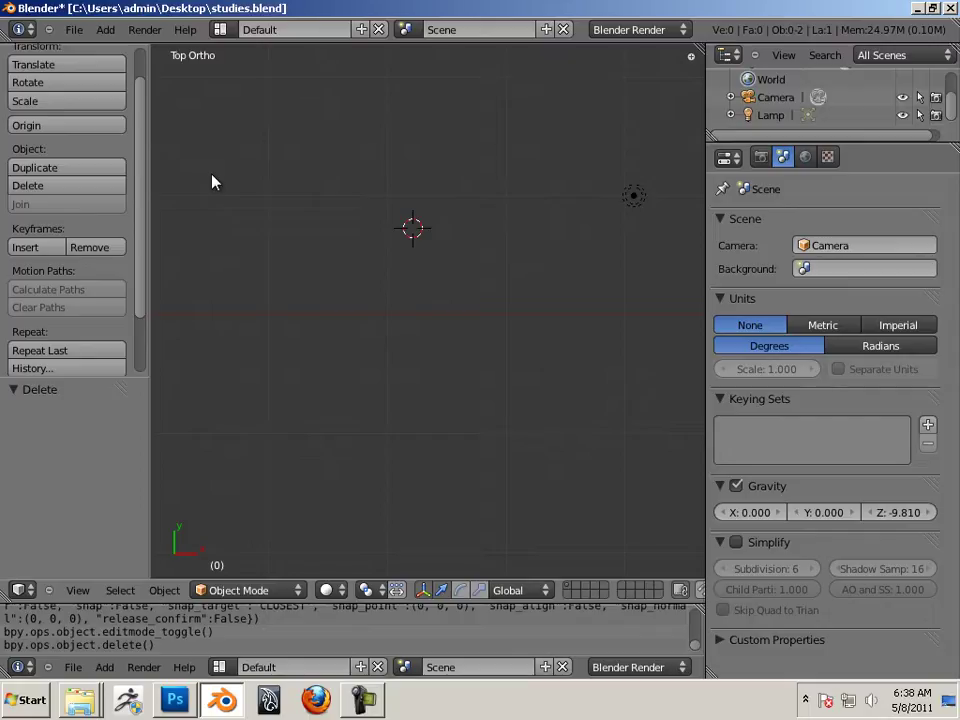
pyautogui.click(110, 30)
pyautogui.moveTo(115, 48)
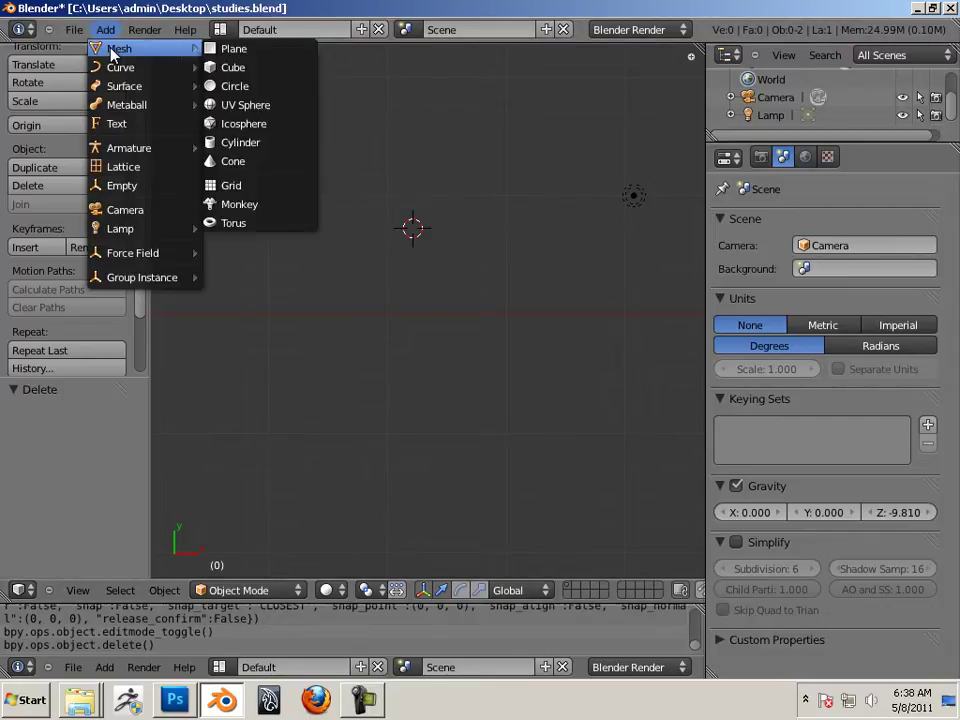
pyautogui.click(279, 58)
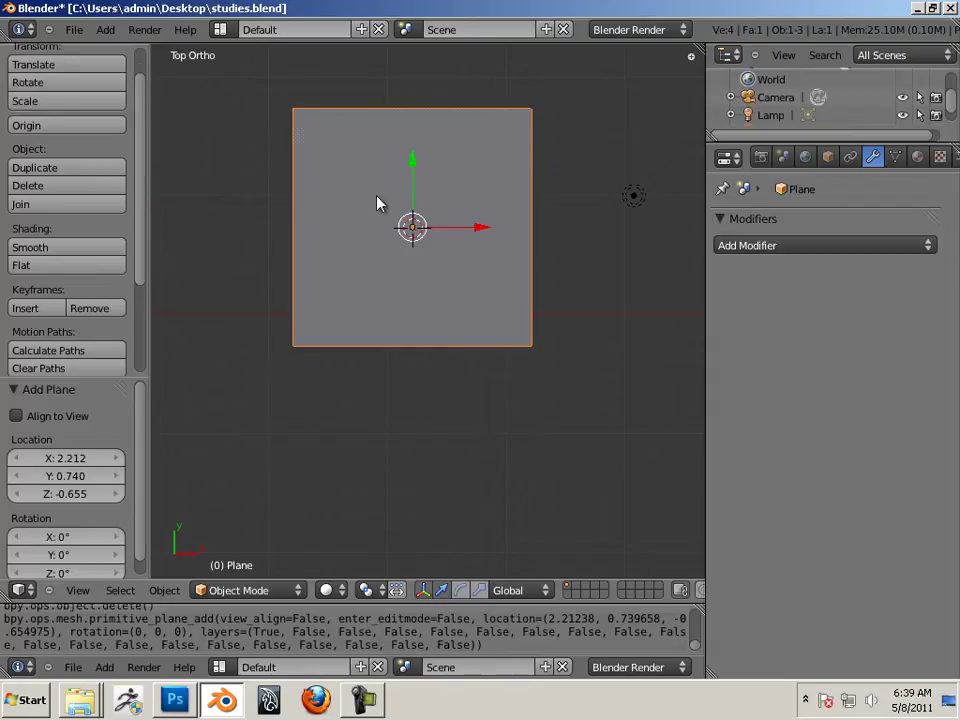
# Duplicate the plane's face in Edit Mode and move the copy -2.130 along Y, below the original.
pyautogui.press('Tab')
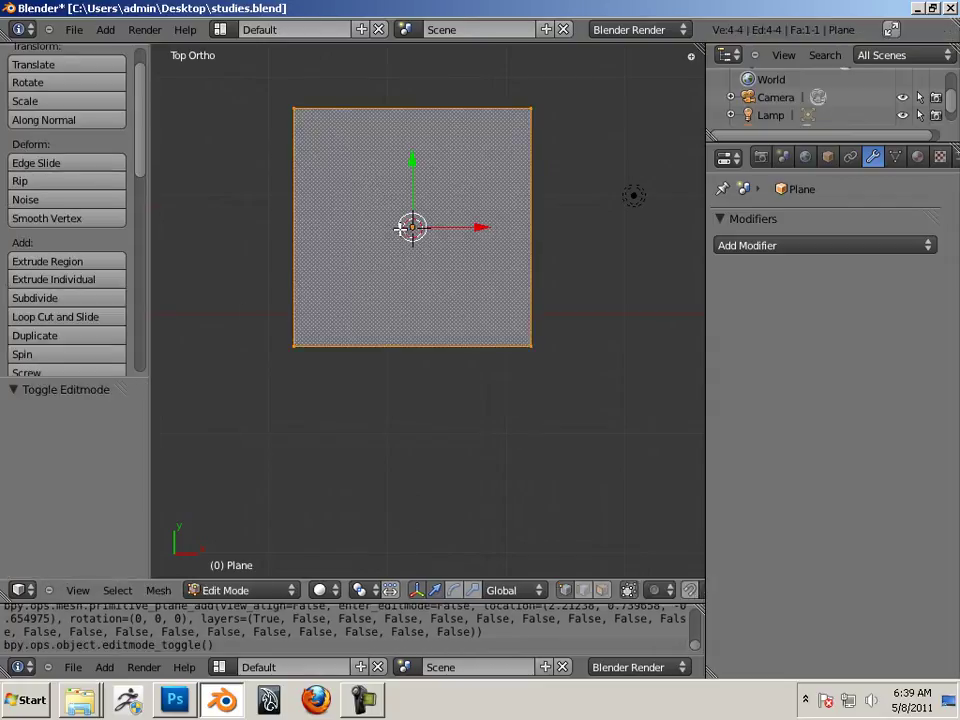
pyautogui.hotkey('shift', 'd')
pyautogui.click(407, 225)
pyautogui.moveTo(415, 180); pyautogui.dragTo(416, 419)
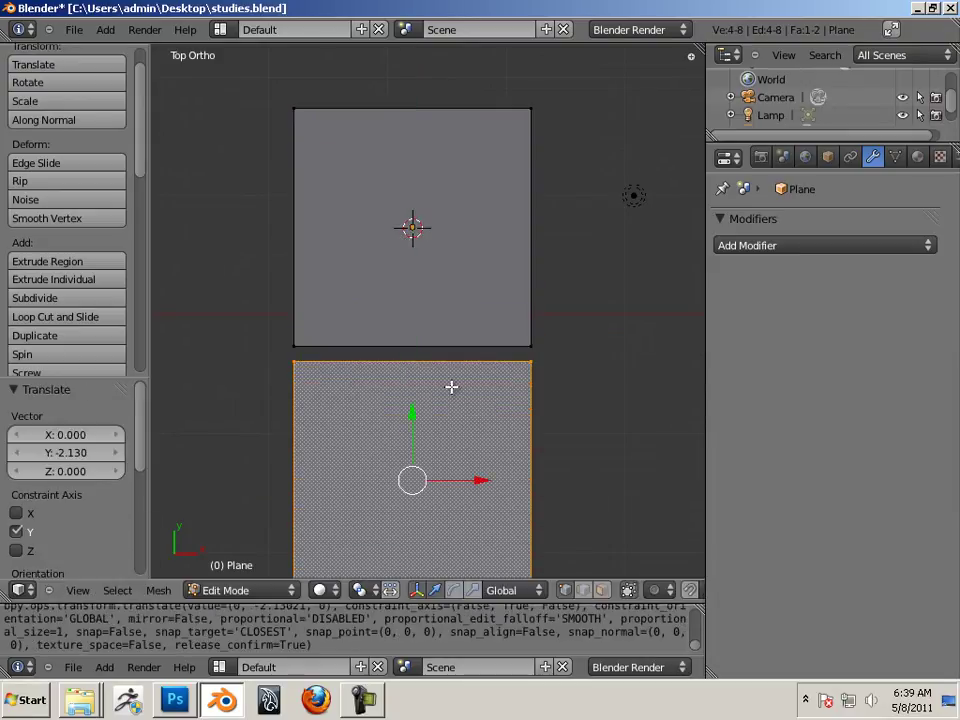
pyautogui.press('Tab')
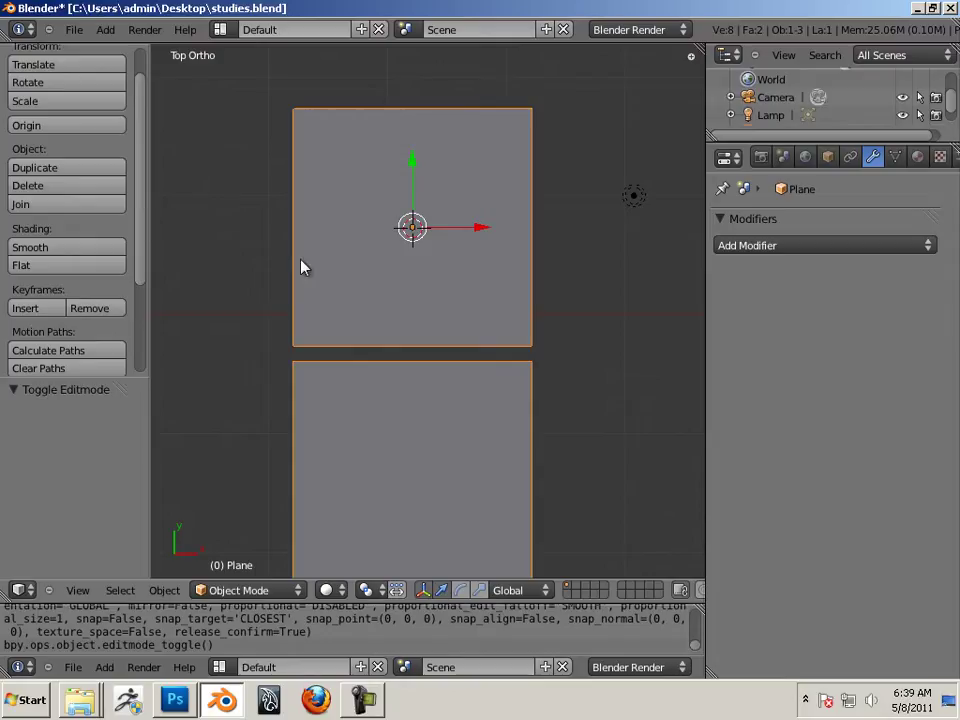
# Select the whole mesh and subdivide it three times, giving two 8×8 grids (128 faces).
pyautogui.press('Tab')
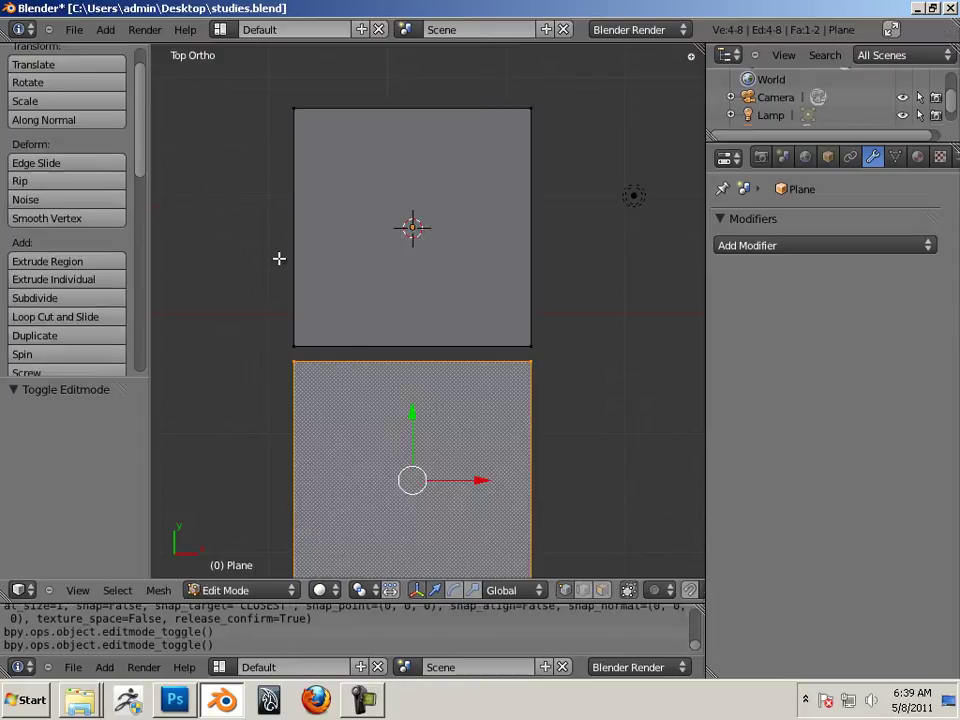
pyautogui.rightClick(302, 339)
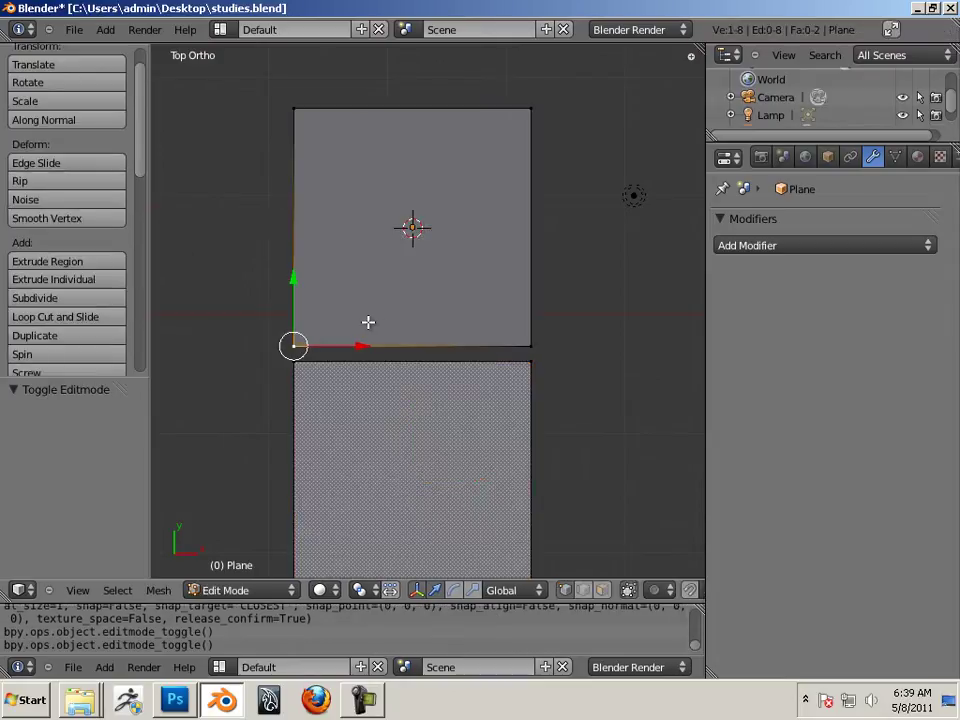
pyautogui.press('a')
pyautogui.press('a')
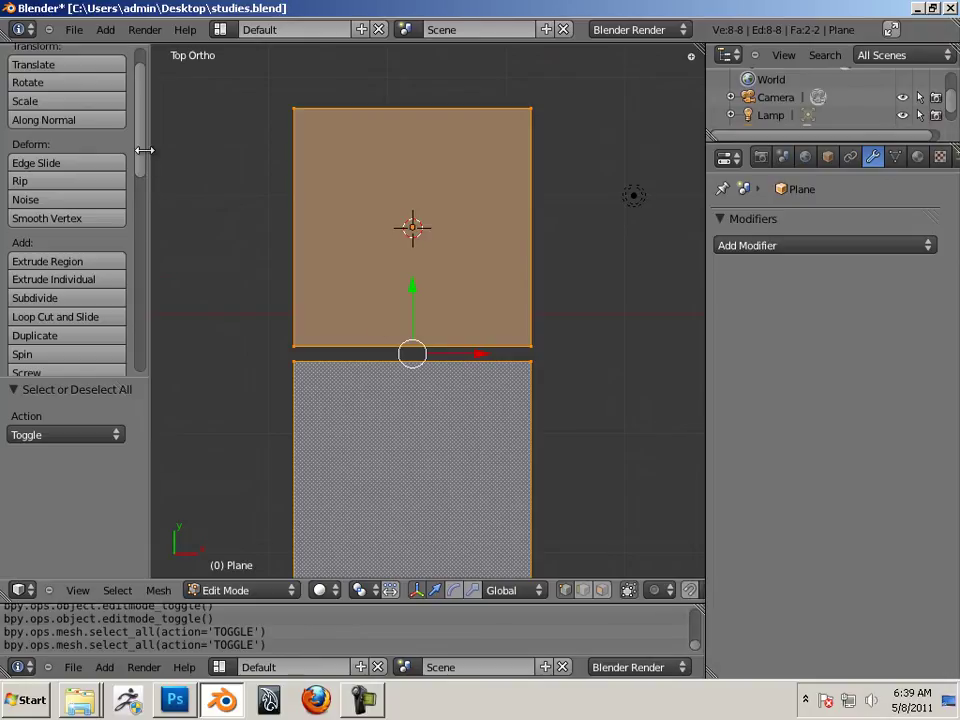
pyautogui.scroll(2, 141, 148)
pyautogui.moveTo(139, 119); pyautogui.dragTo(141, 176)
pyautogui.click(96, 194)
pyautogui.click(95, 194)
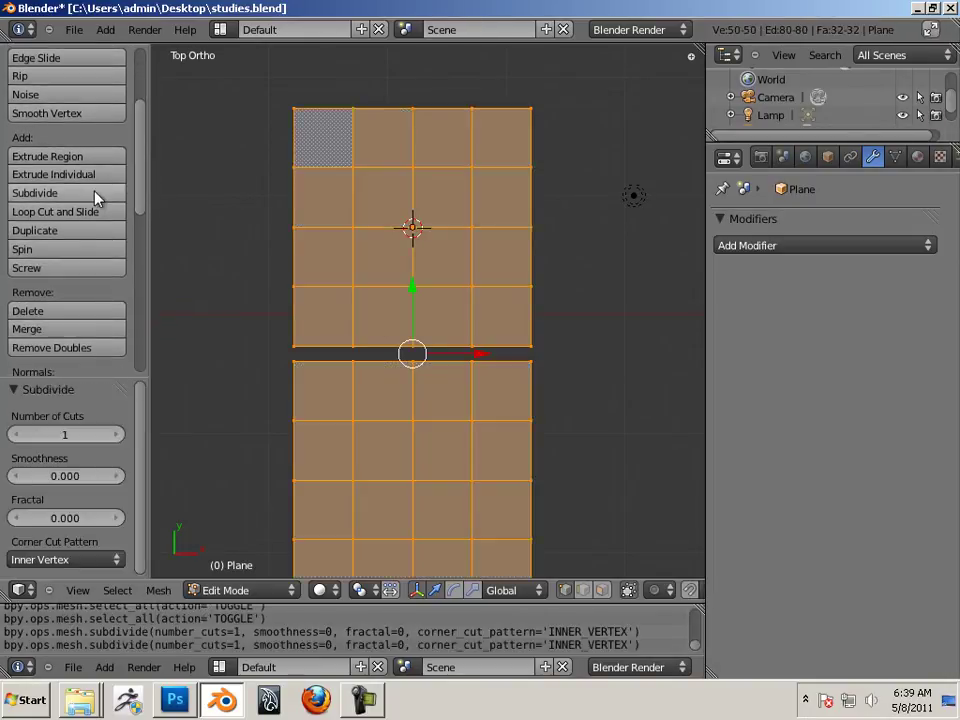
pyautogui.click(95, 194)
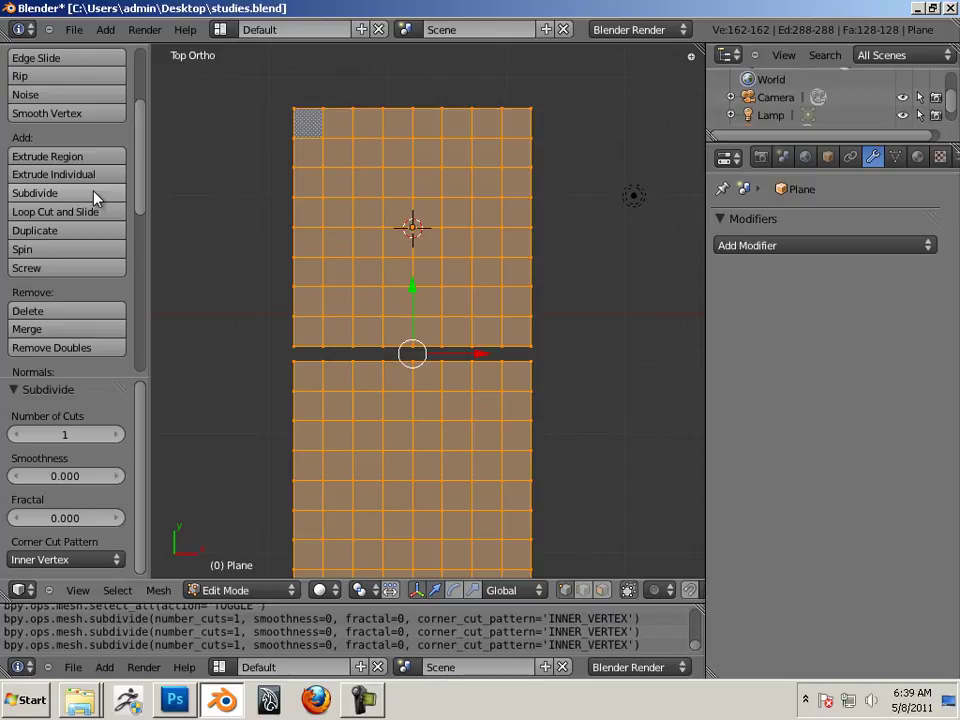
pyautogui.keyDown('shift'); pyautogui.moveTo(538, 406); pyautogui.dragTo(540, 371, button='middle'); pyautogui.keyUp('shift')
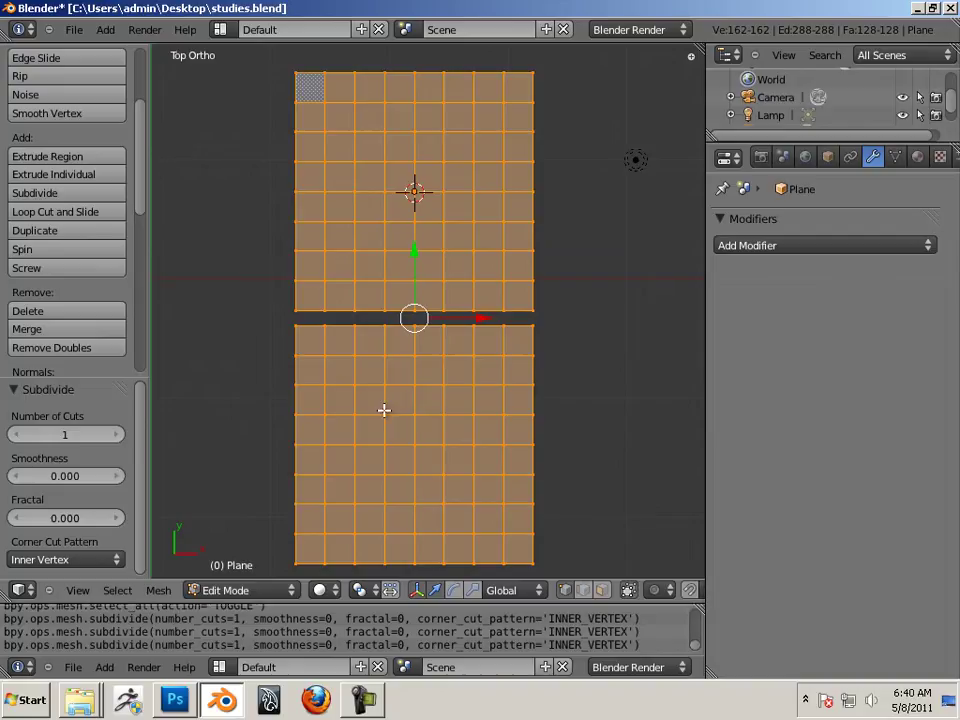
pyautogui.scroll(2, 442, 410)
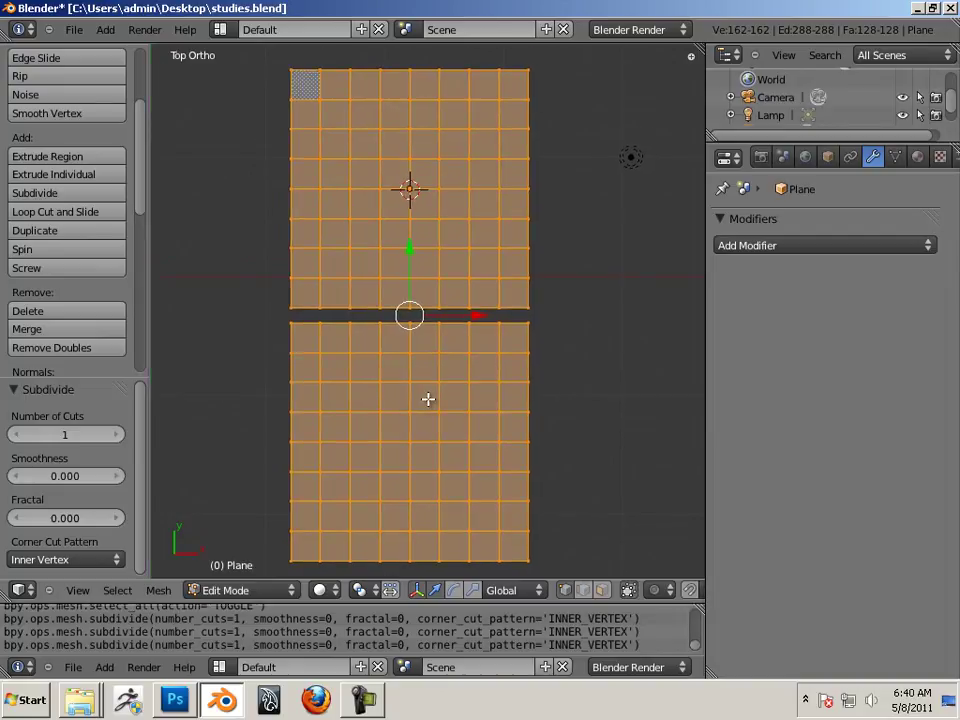
pyautogui.scroll(-1, 440, 403)
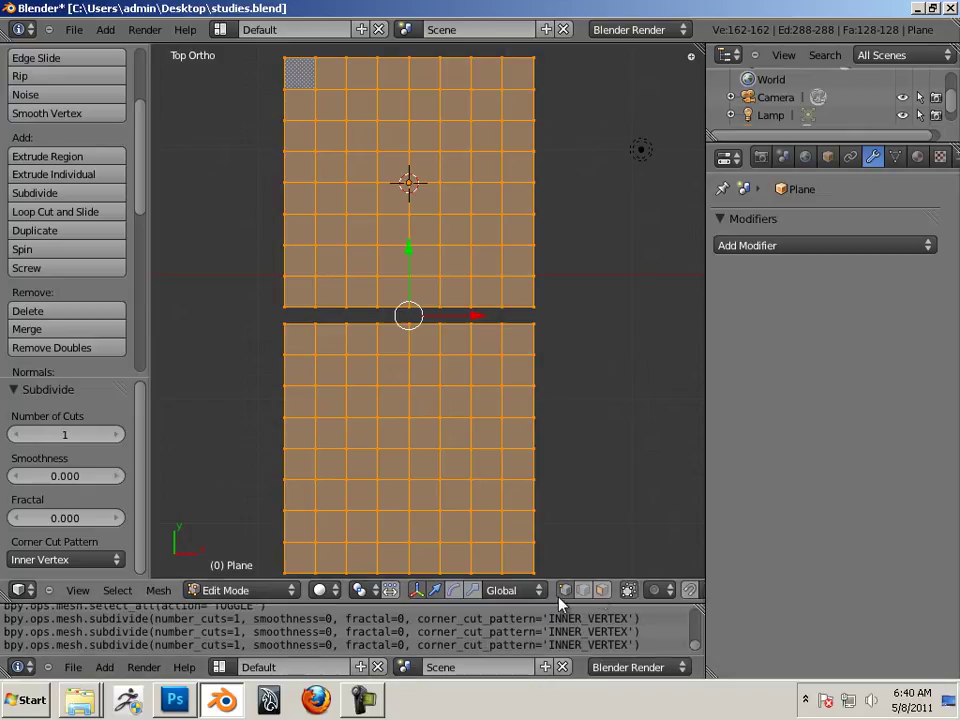
# In face select mode, box-select a 7-by-4 block of 28 faces in the lower grid.
pyautogui.click(601, 591)
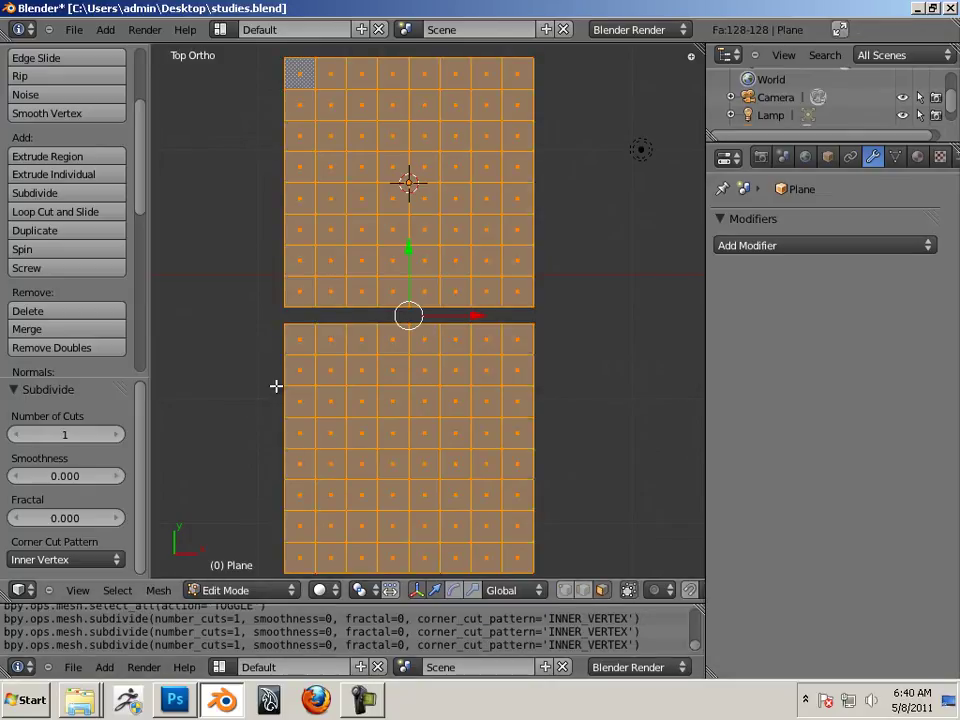
pyautogui.press('a')
pyautogui.hotkey('ctrl', 'r')
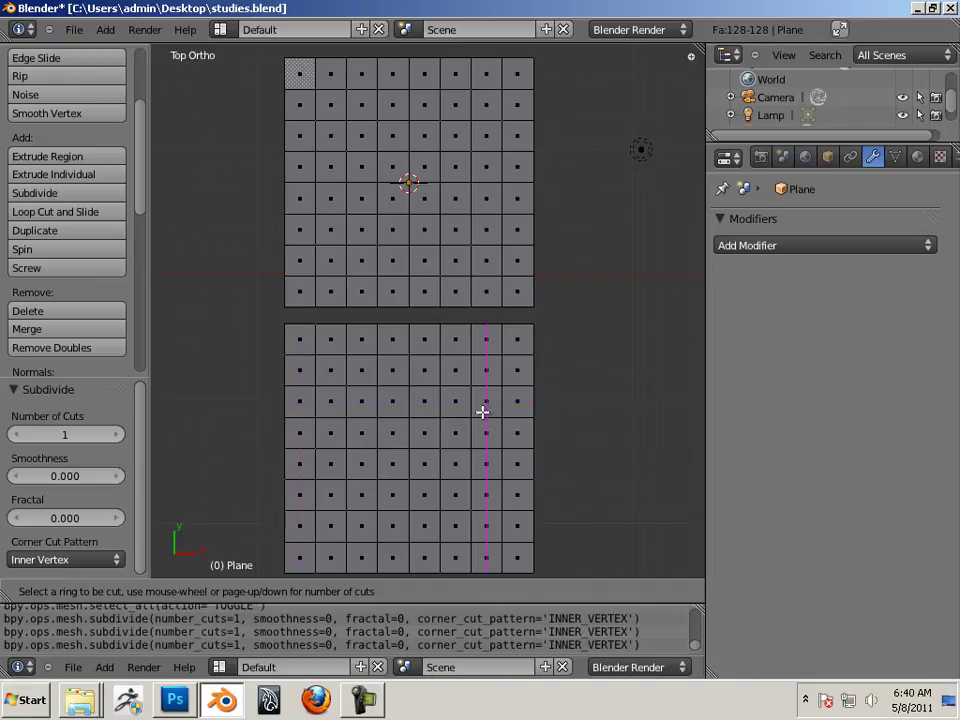
pyautogui.press('Escape')
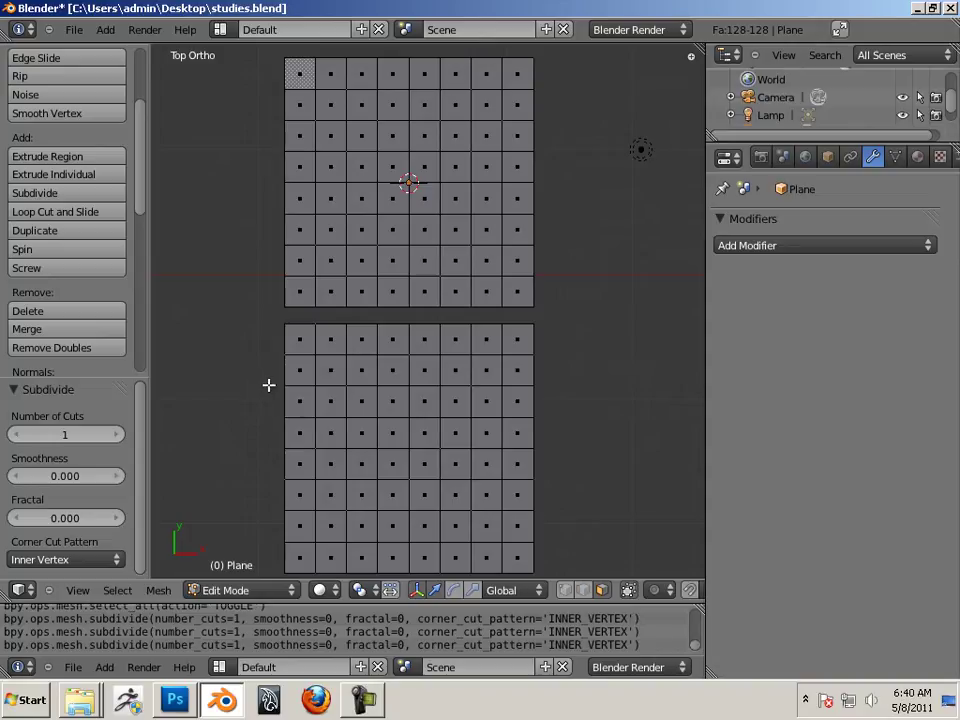
pyautogui.moveTo(268, 385); pyautogui.dragTo(494, 503)
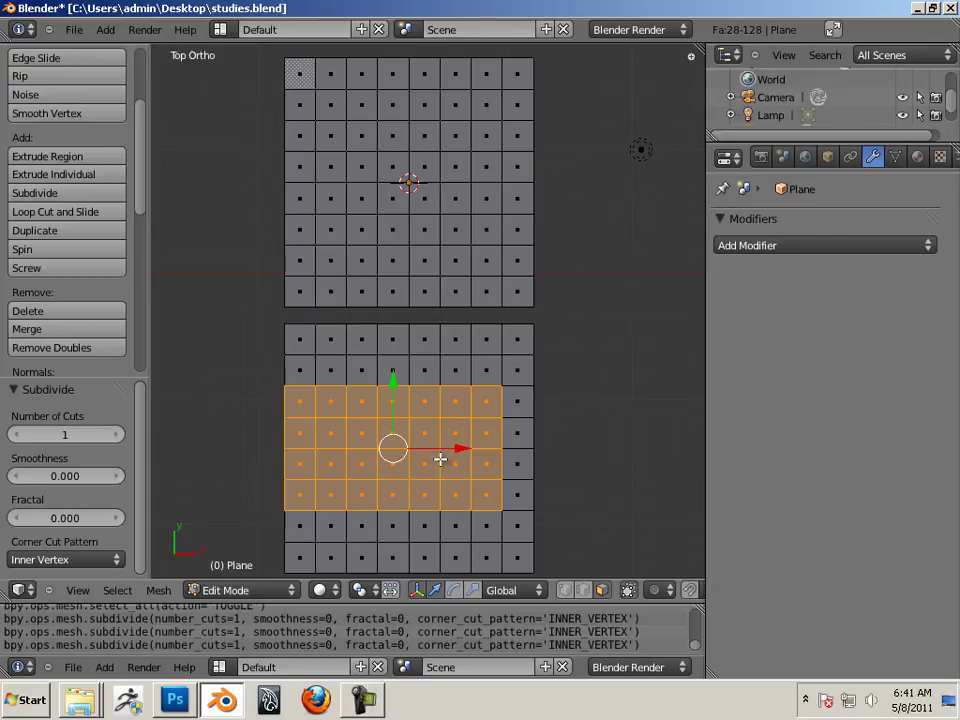
# Extrude the 28-face block in place, nudge it left, and scale it 0.914 on X and 0.813 on Y.
pyautogui.press('e')
pyautogui.click(440, 458)
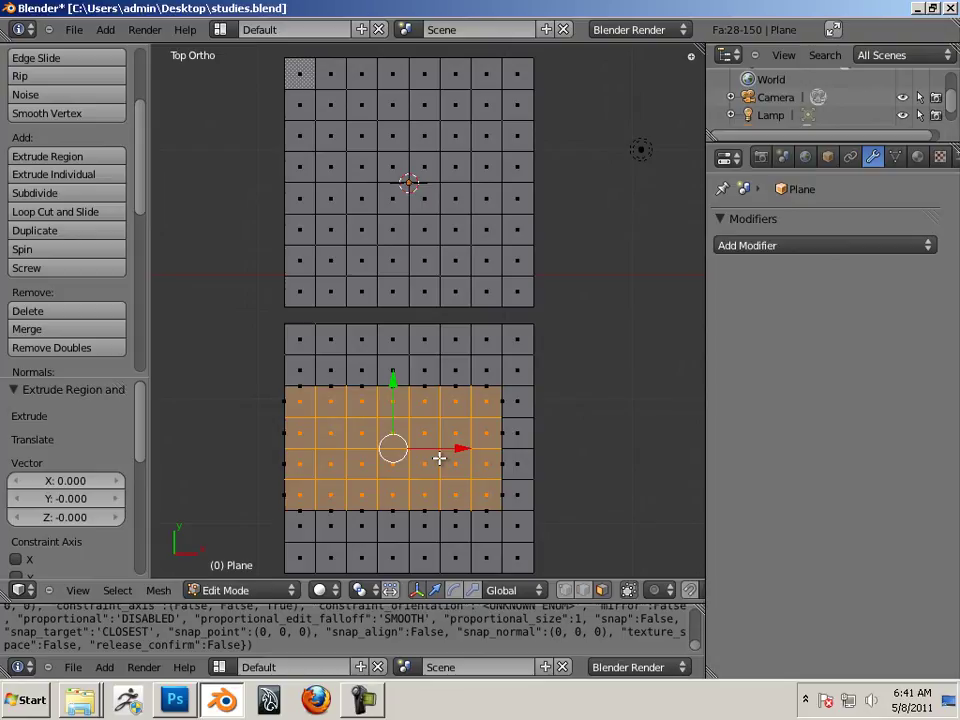
pyautogui.moveTo(349, 474); pyautogui.dragTo(448, 434, button='middle')
pyautogui.moveTo(448, 434); pyautogui.dragTo(416, 394)
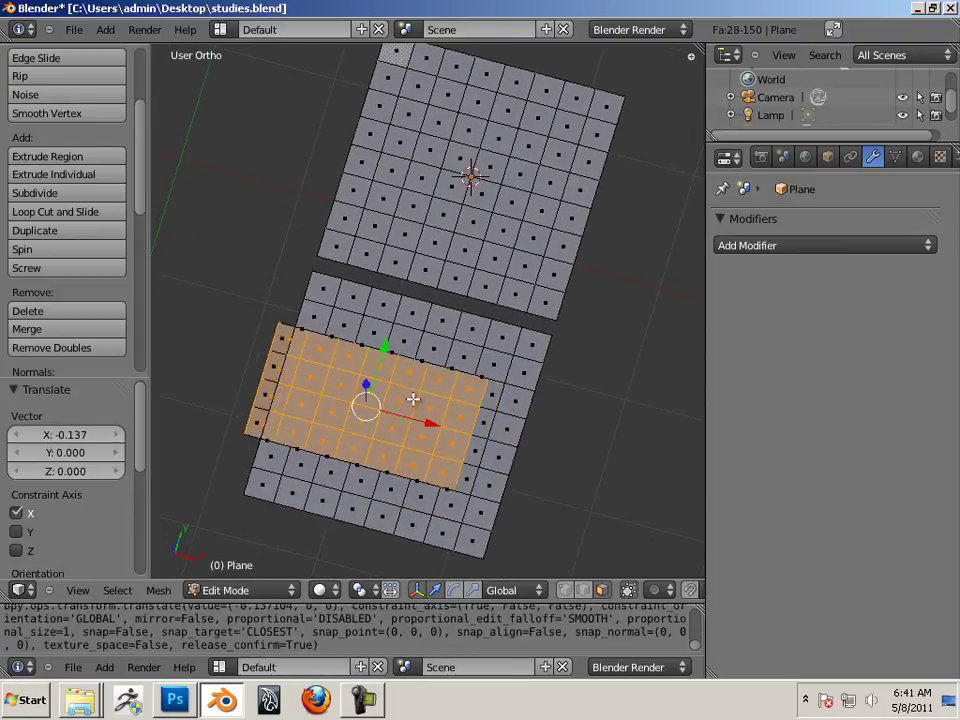
pyautogui.moveTo(410, 400); pyautogui.dragTo(410, 450, button='middle')
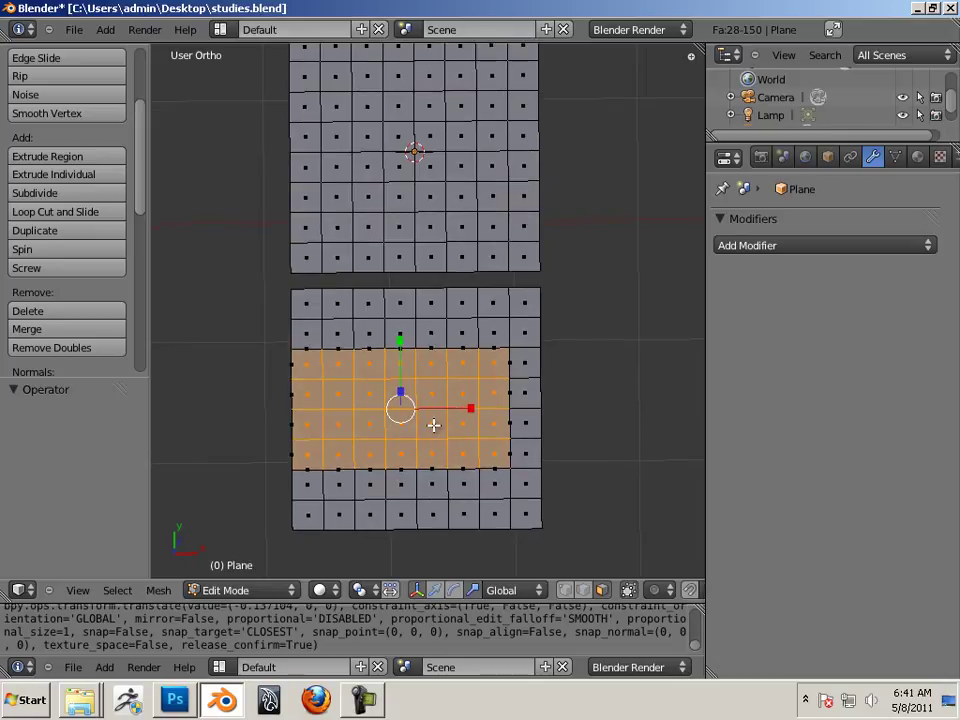
pyautogui.moveTo(477, 408); pyautogui.dragTo(470, 407)
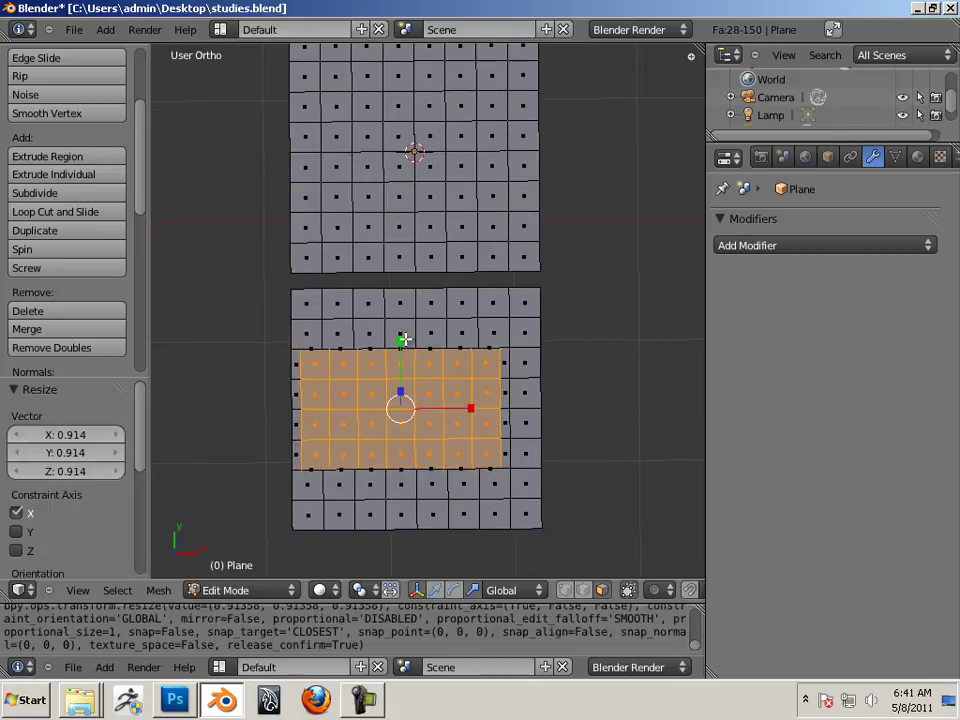
pyautogui.moveTo(402, 337); pyautogui.dragTo(401, 350)
pyautogui.scroll(4, 473, 454)
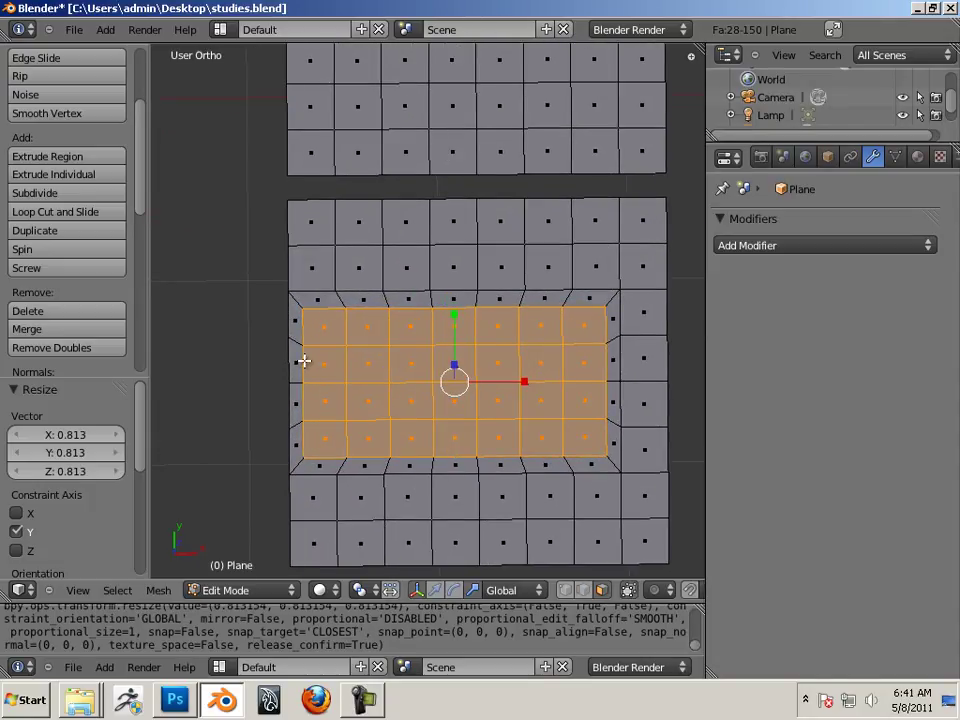
pyautogui.hotkey('ctrl', 'r')
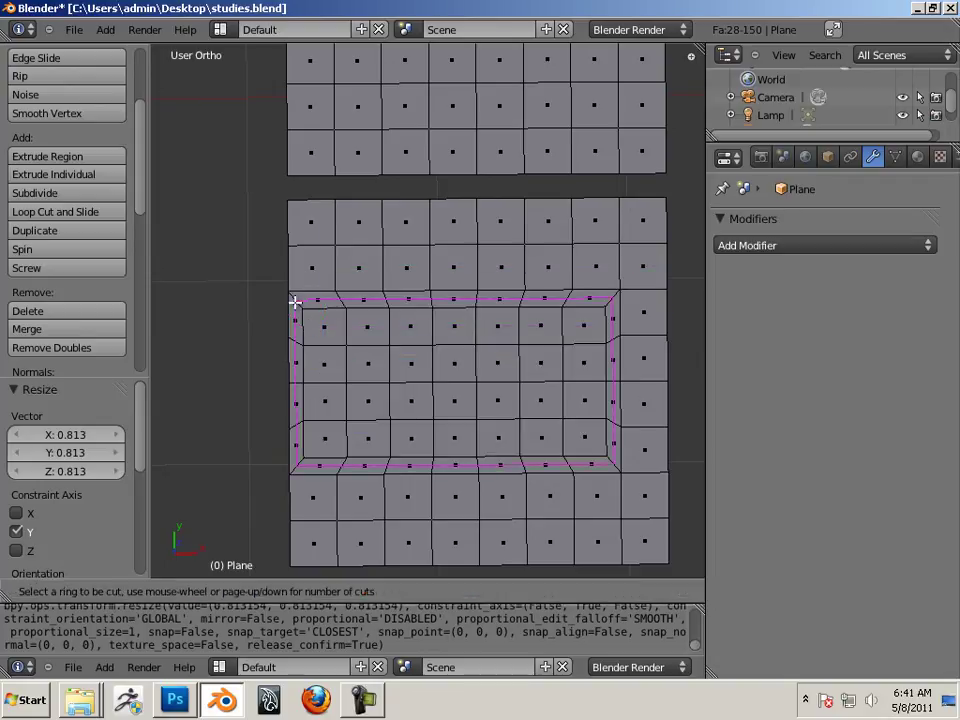
# Delete the four border faces on the inset's left side.
pyautogui.press('Escape')
pyautogui.press('b')
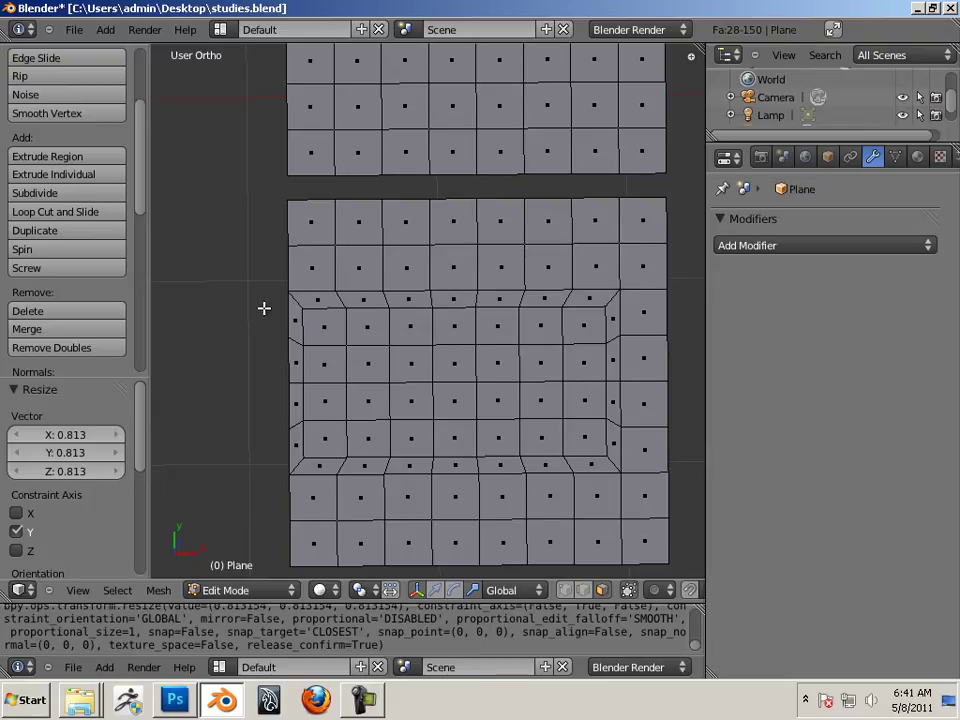
pyautogui.moveTo(268, 315); pyautogui.dragTo(302, 447)
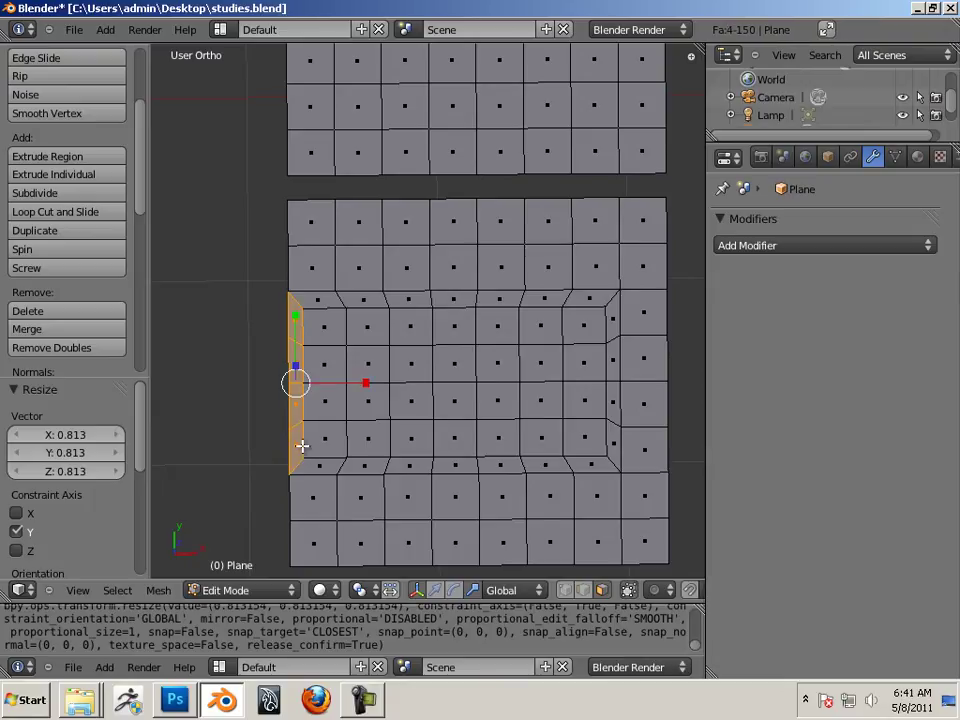
pyautogui.press('x')
pyautogui.click(302, 446)
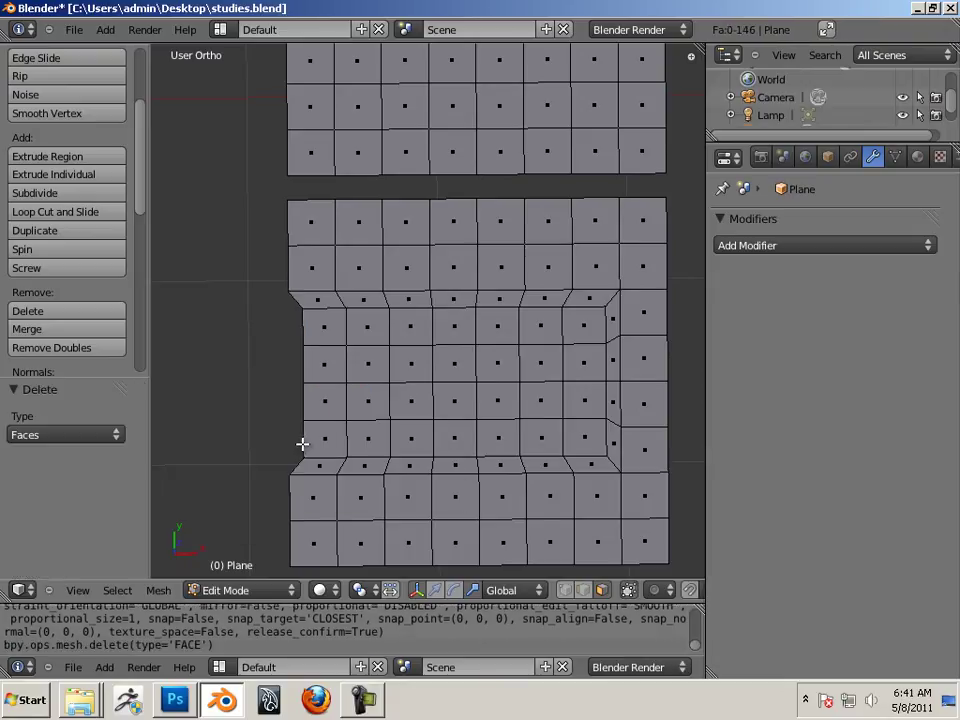
# Select the inset block of faces and shift it slightly left along X.
pyautogui.press('b')
pyautogui.moveTo(301, 320); pyautogui.dragTo(596, 450)
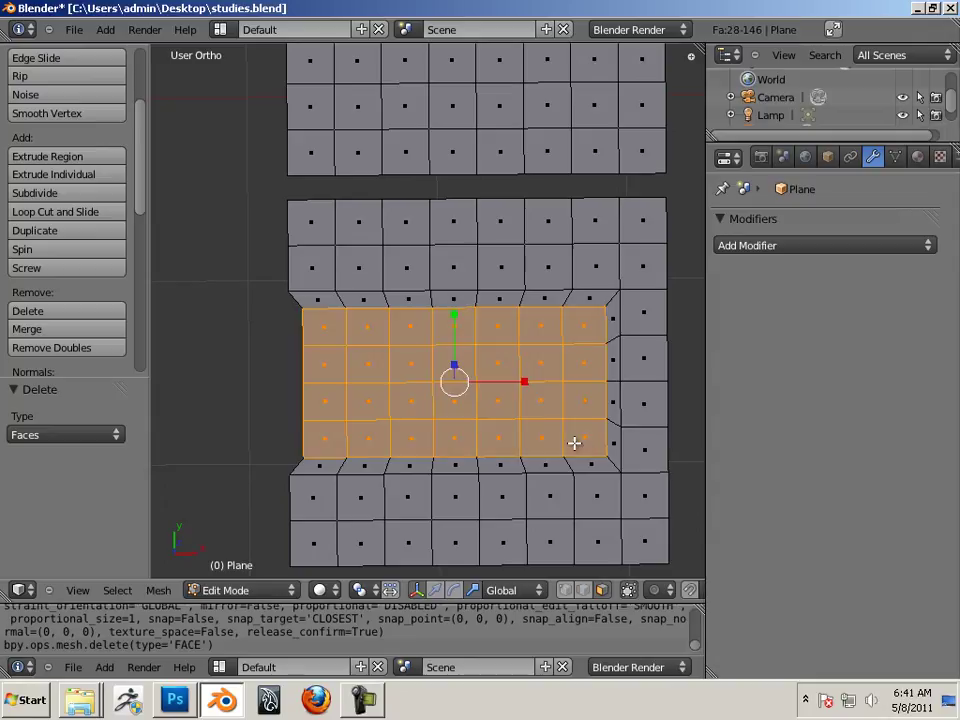
pyautogui.moveTo(521, 381); pyautogui.dragTo(508, 379)
# Add a loop cut ringing the inset panel's border, bringing the mesh to 164 faces.
pyautogui.rightClick(453, 265)
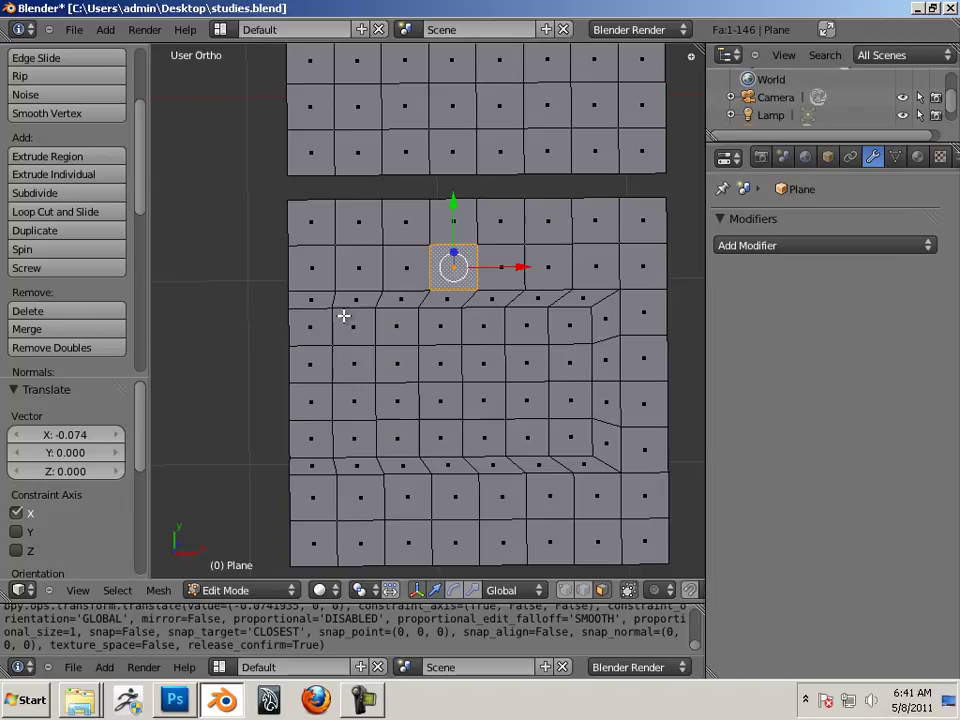
pyautogui.hotkey('ctrl', 'r')
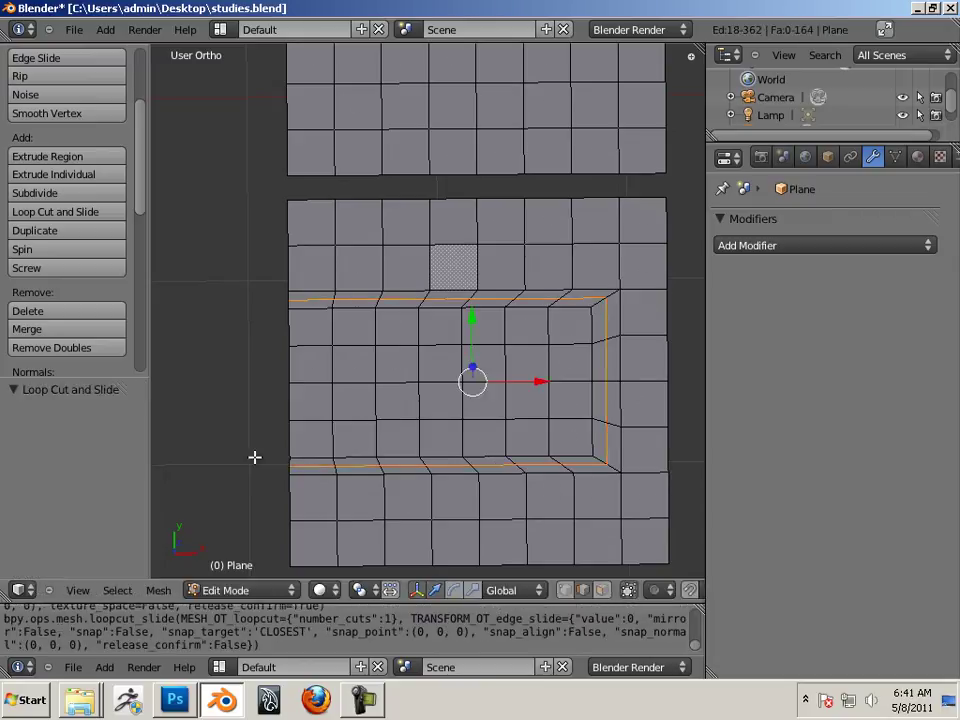
pyautogui.moveTo(422, 297); pyautogui.dragTo(476, 293, button='middle')
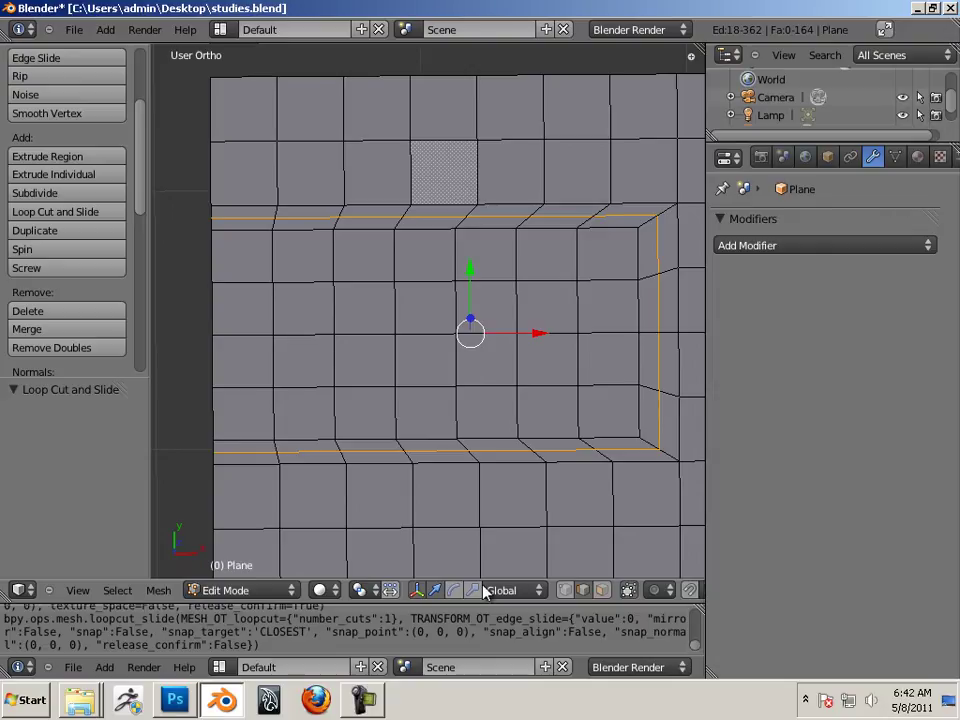
# Extrude a 3×4 block of 12 faces inside the inset in place and scale it to 0.796.
pyautogui.hotkey('ctrl', 'Tab')
pyautogui.click(386, 330)
pyautogui.rightClick(295, 245)
pyautogui.press('b')
pyautogui.moveTo(298, 255); pyautogui.dragTo(439, 421)
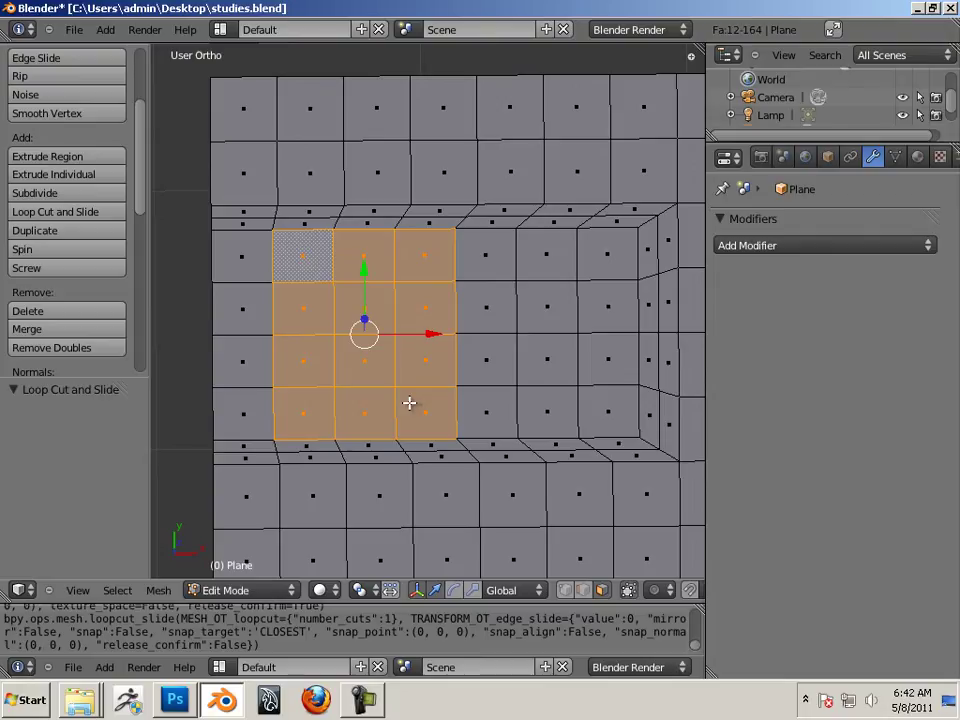
pyautogui.press('e')
pyautogui.rightClick(408, 403)
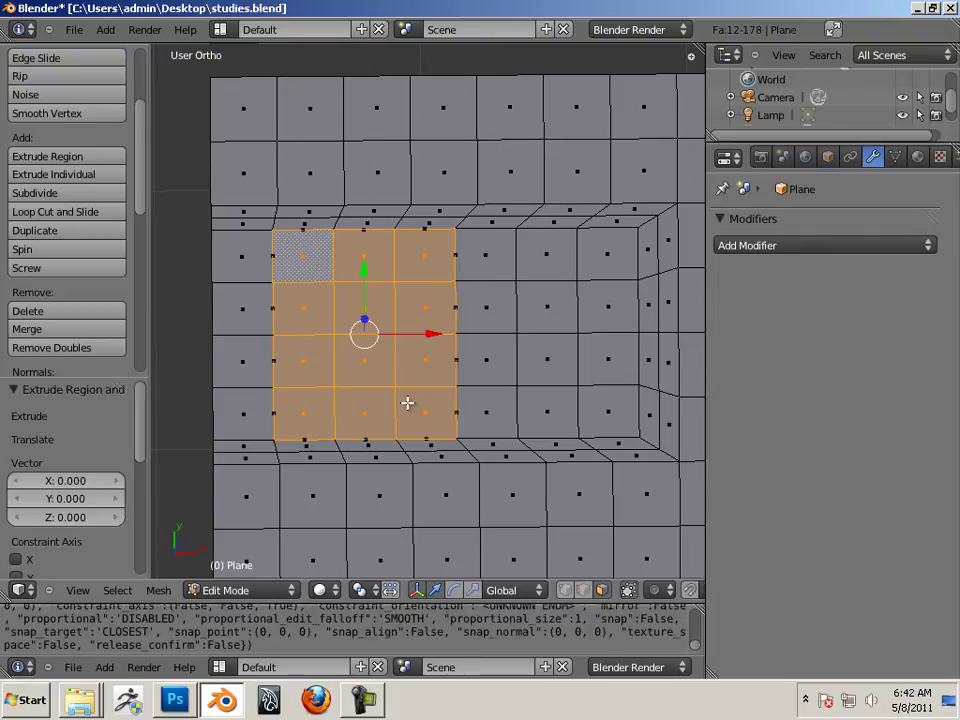
pyautogui.hotkey('ctrl', 'alt', 's')
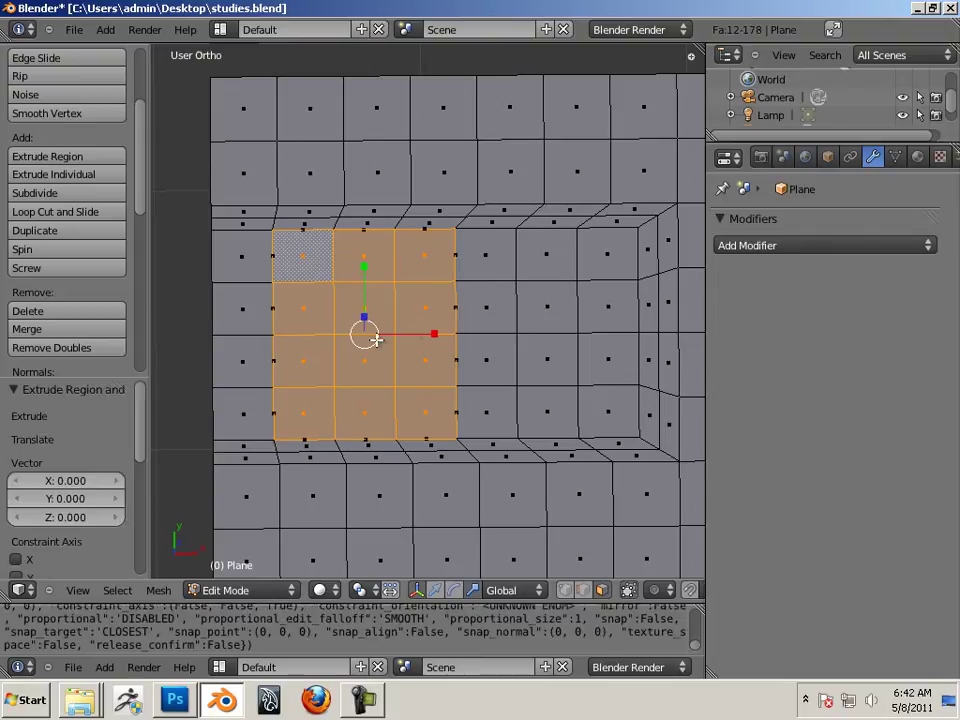
pyautogui.moveTo(371, 344); pyautogui.dragTo(366, 345)
pyautogui.scroll(2, 425, 400)
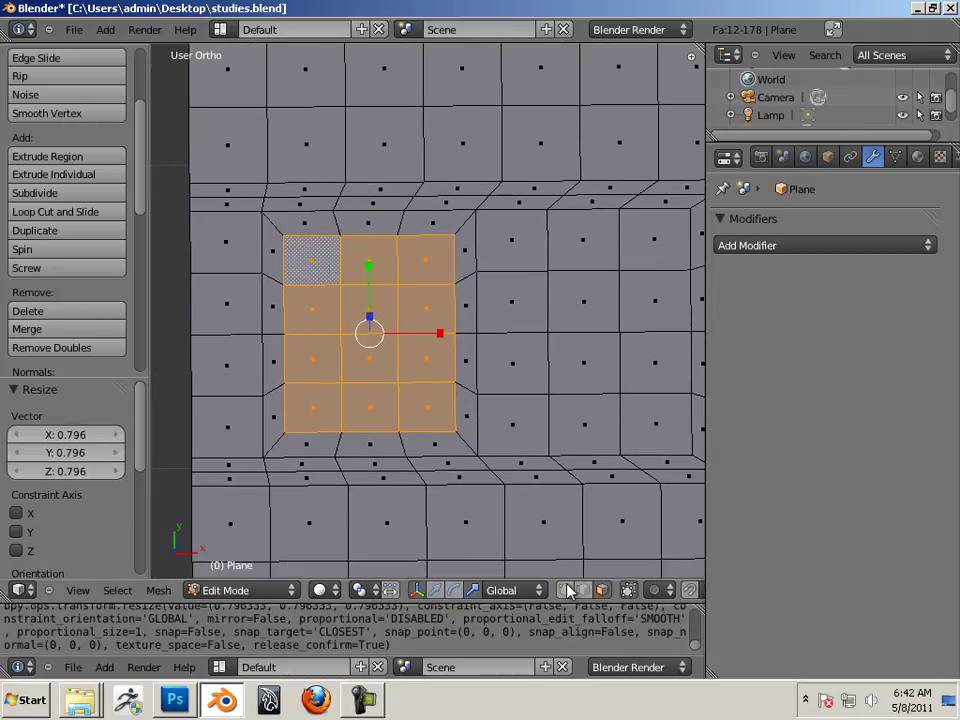
# Select the inner block's four corner vertices and scale them inward to 0.75.
pyautogui.hotkey('ctrl', 'Tab')
pyautogui.rightClick(452, 235)
pyautogui.keyDown('shift'); pyautogui.rightClick(288, 240); pyautogui.keyUp('shift')
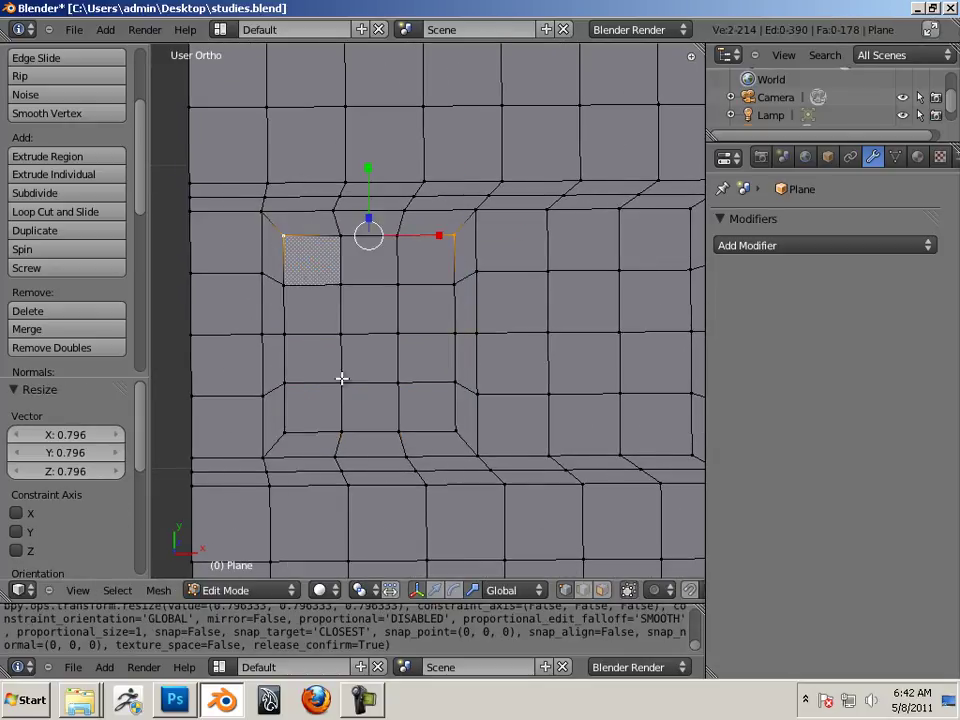
pyautogui.keyDown('shift'); pyautogui.rightClick(454, 433); pyautogui.keyUp('shift')
pyautogui.keyDown('shift'); pyautogui.rightClick(291, 432); pyautogui.keyUp('shift')
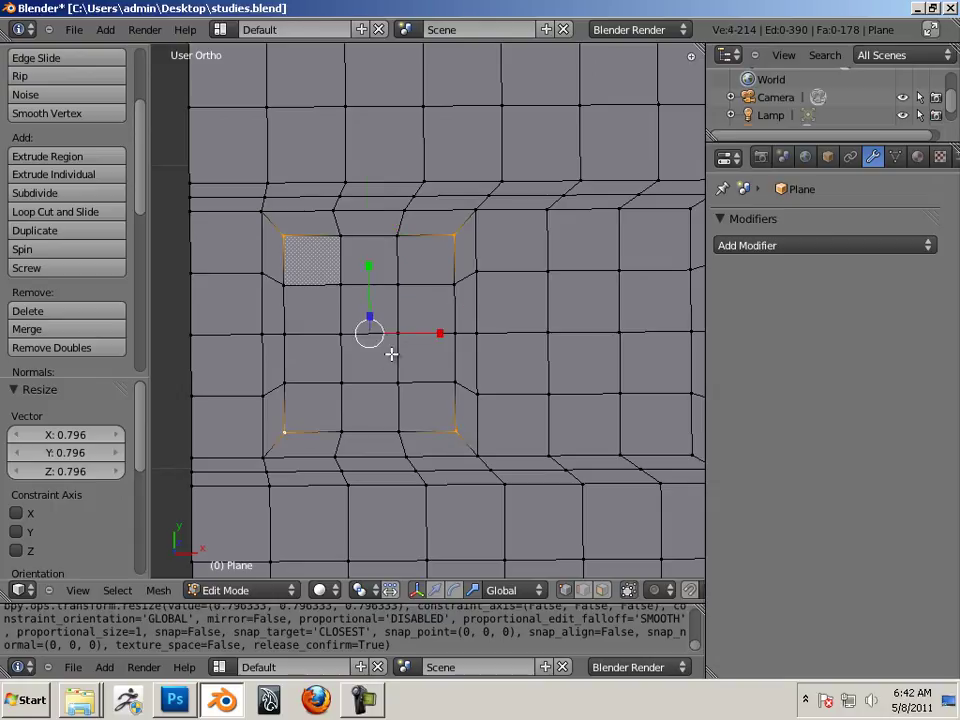
pyautogui.press('s')
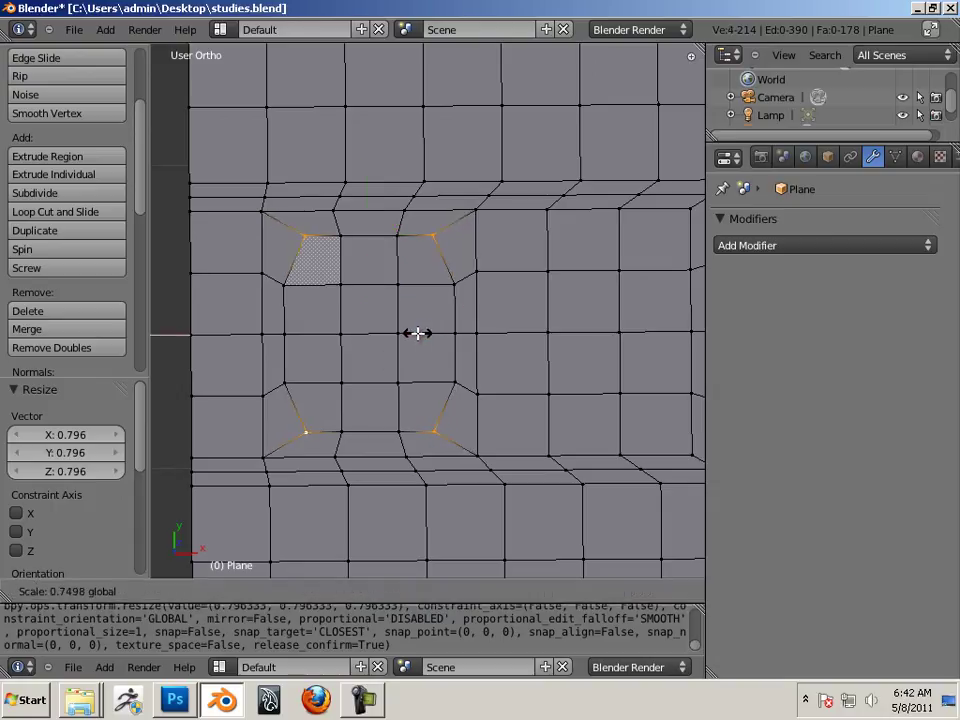
pyautogui.click(422, 332)
# Scale the four corner vertices along Y to 0.872.
pyautogui.press('s')
pyautogui.press('x')
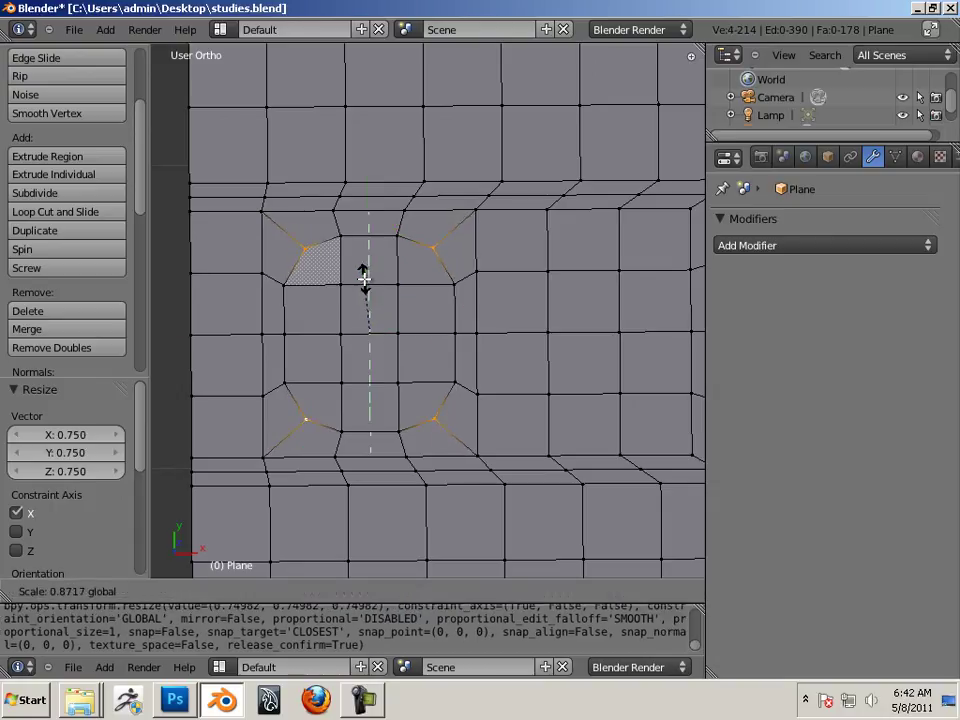
pyautogui.click(364, 278)
pyautogui.rightClick(452, 381)
pyautogui.scroll(-2, 499, 445)
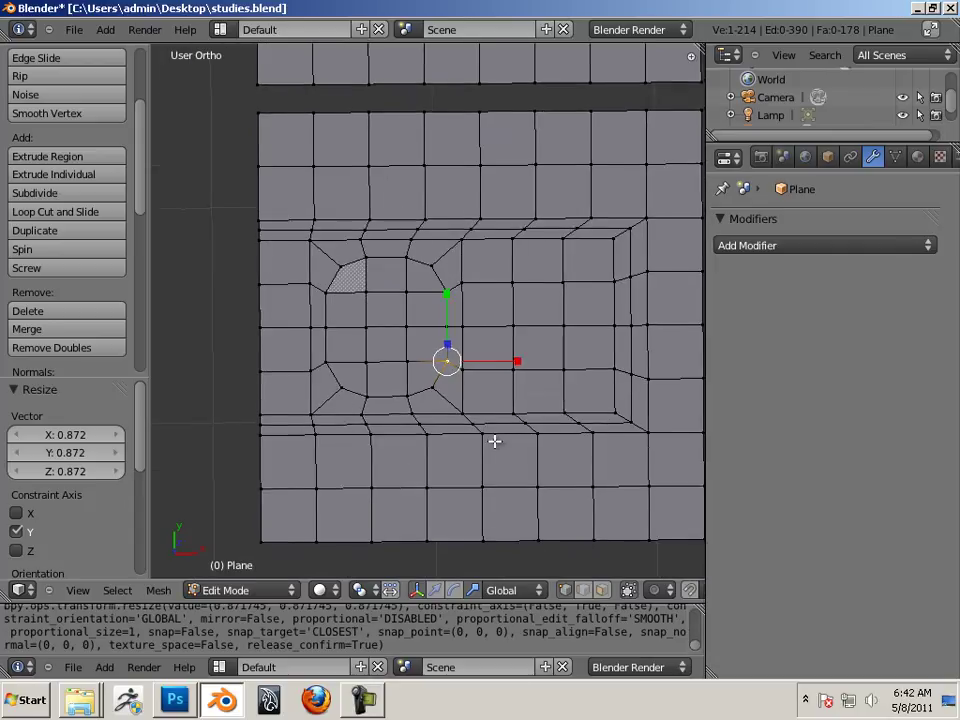
pyautogui.hotkey('ctrl', 'r')
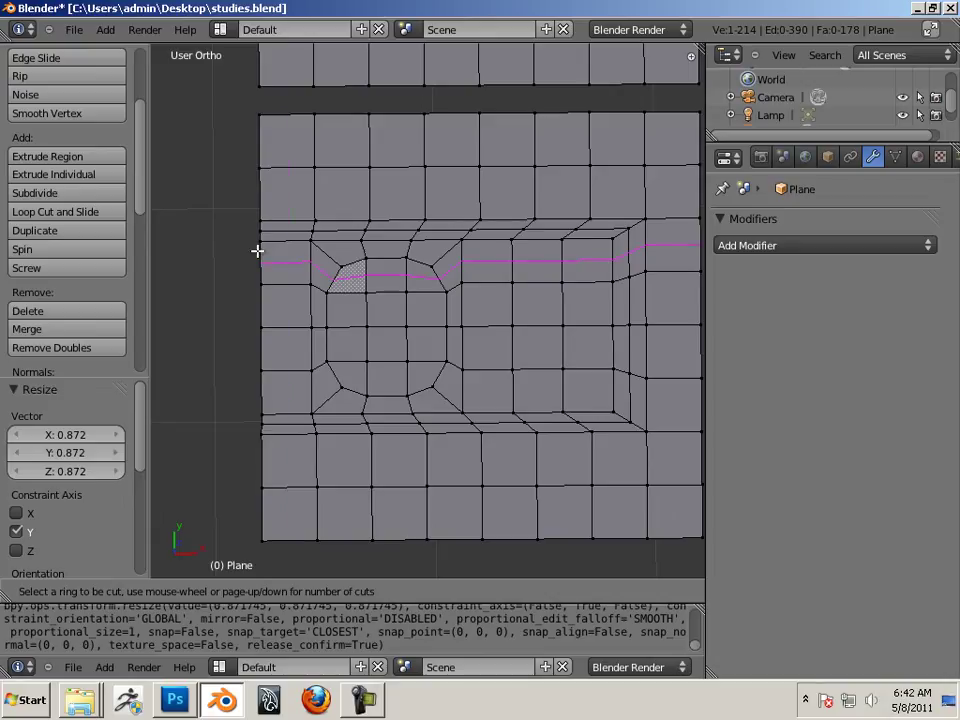
# Place a centred edge loop around the rounded inner block, reaching 192 faces and 228 vertices.
pyautogui.click(328, 262)
pyautogui.rightClick(328, 262)
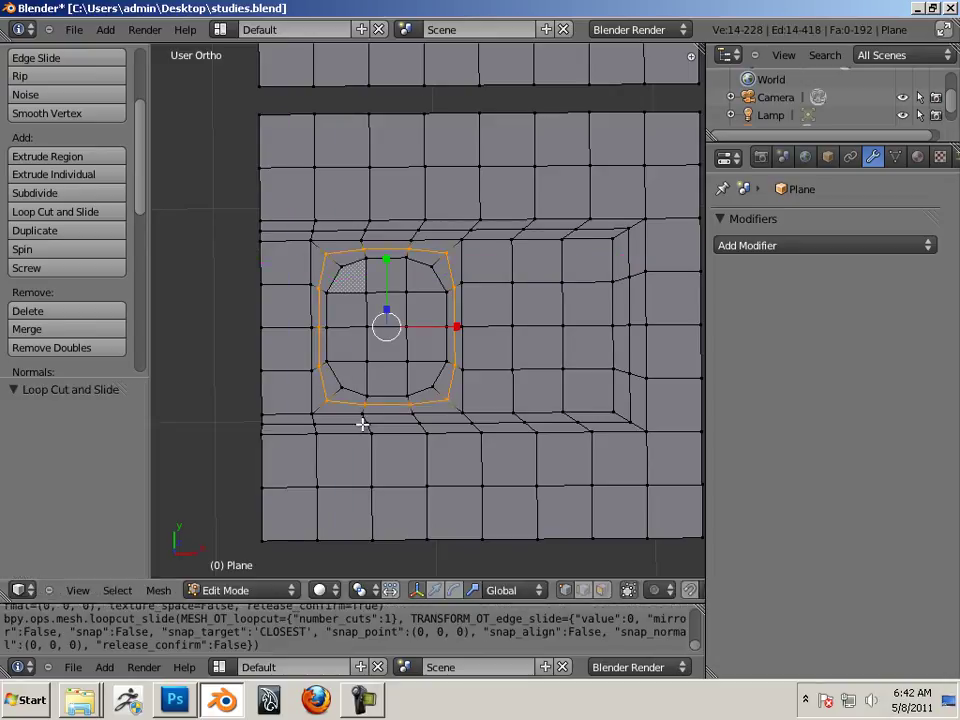
pyautogui.scroll(2, 390, 425)
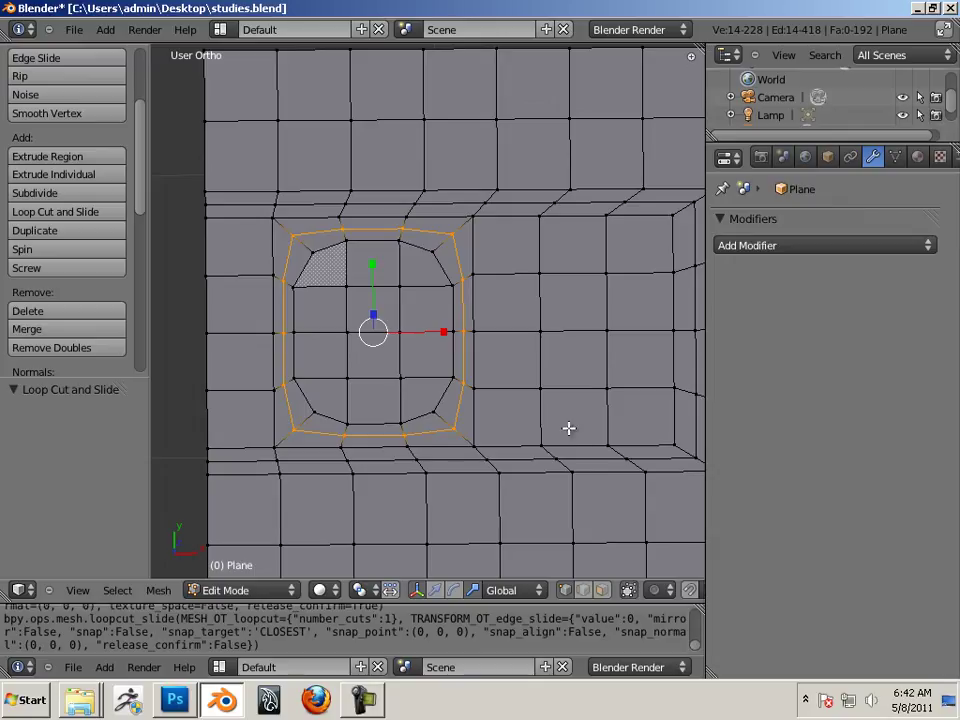
pyautogui.moveTo(568, 428)
pyautogui.mouseDown(button='middle')
pyautogui.moveTo(583, 418)
pyautogui.moveTo(554, 421)
pyautogui.mouseUp(button='middle')
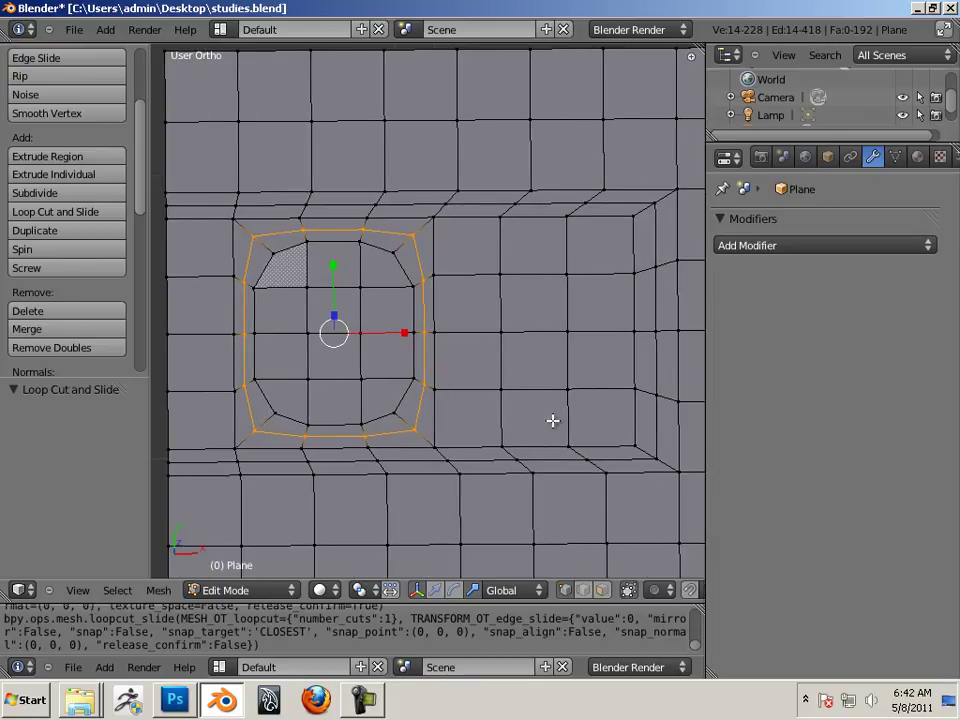
pyautogui.press('Tab')
pyautogui.press('Tab')
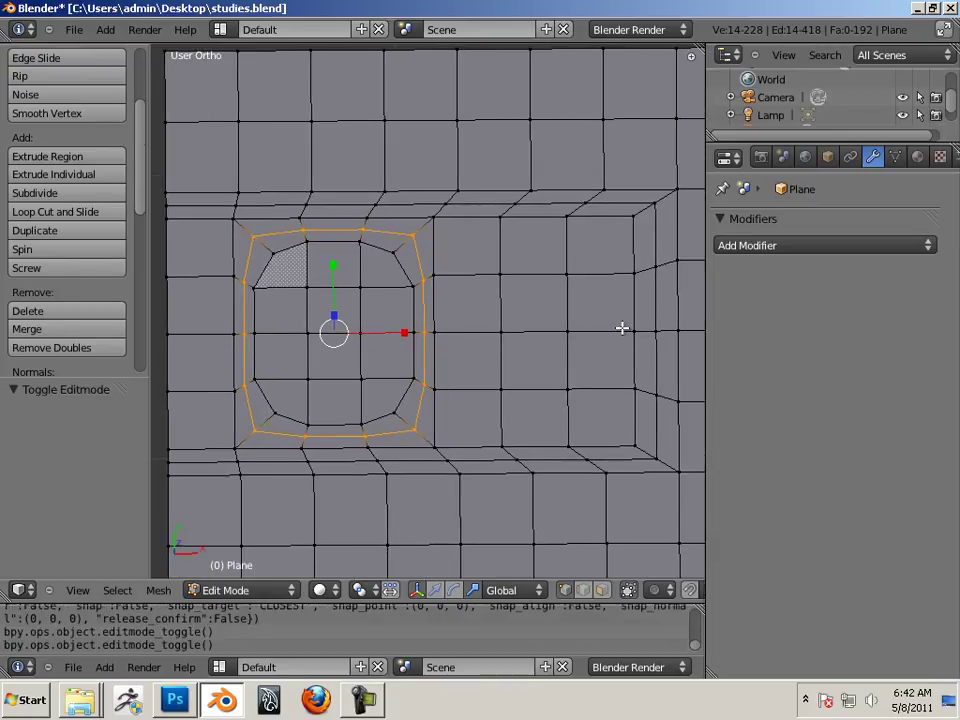
pyautogui.scroll(-1, 591, 333)
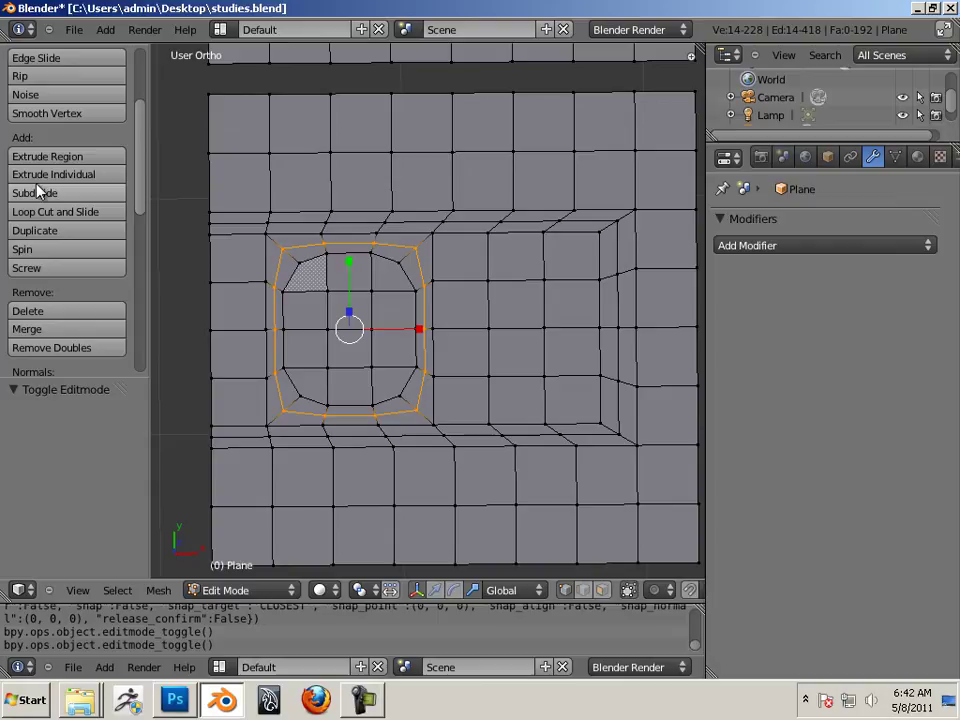
pyautogui.press('Tab')
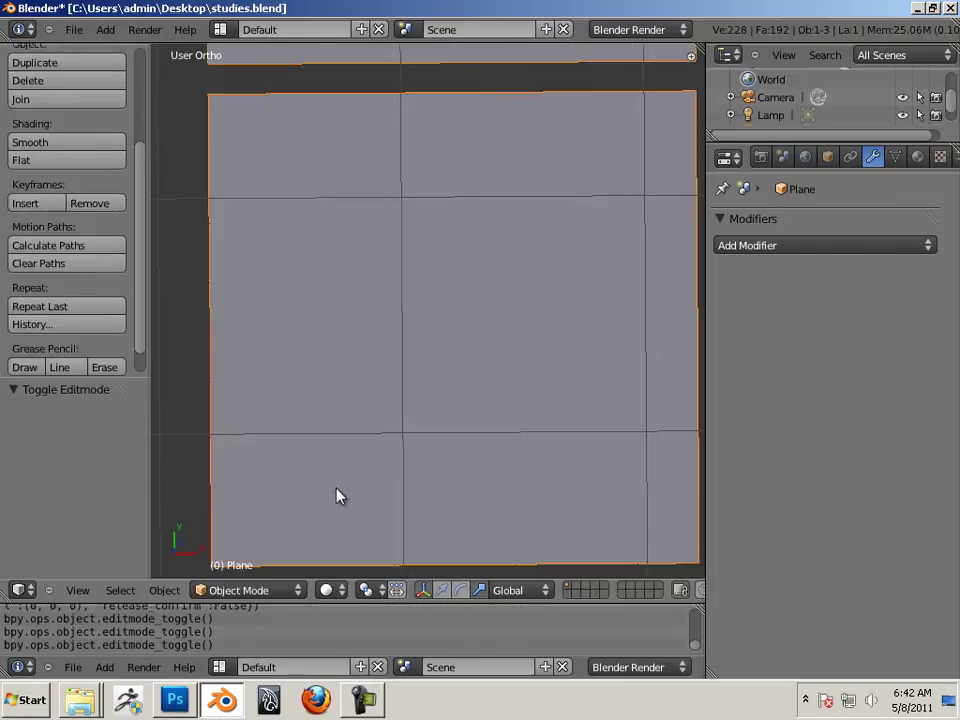
pyautogui.press('Tab')
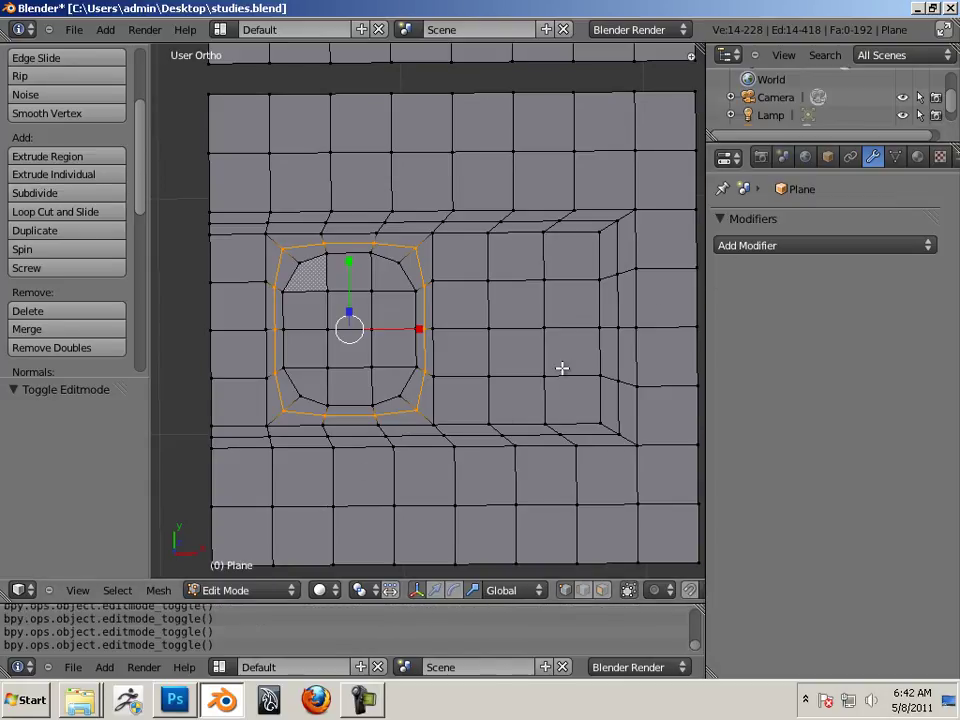
# Switch to Object Mode and add a Multiresolution modifier to the plane.
pyautogui.click(262, 590)
pyautogui.click(257, 572)
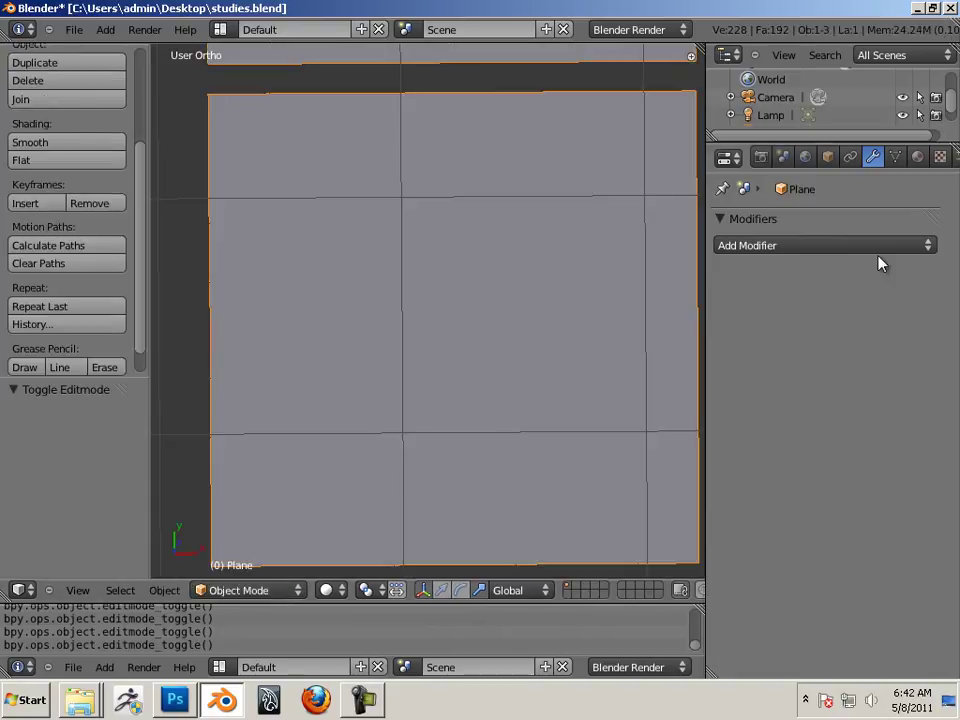
pyautogui.click(800, 219)
pyautogui.click(718, 222)
pyautogui.click(790, 246)
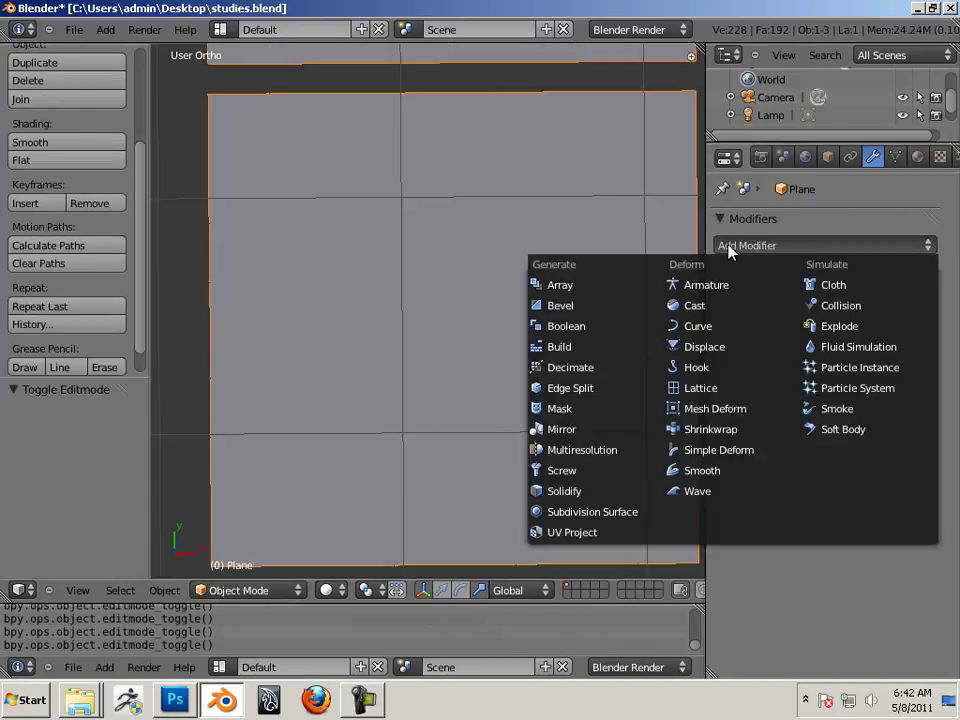
pyautogui.click(575, 449)
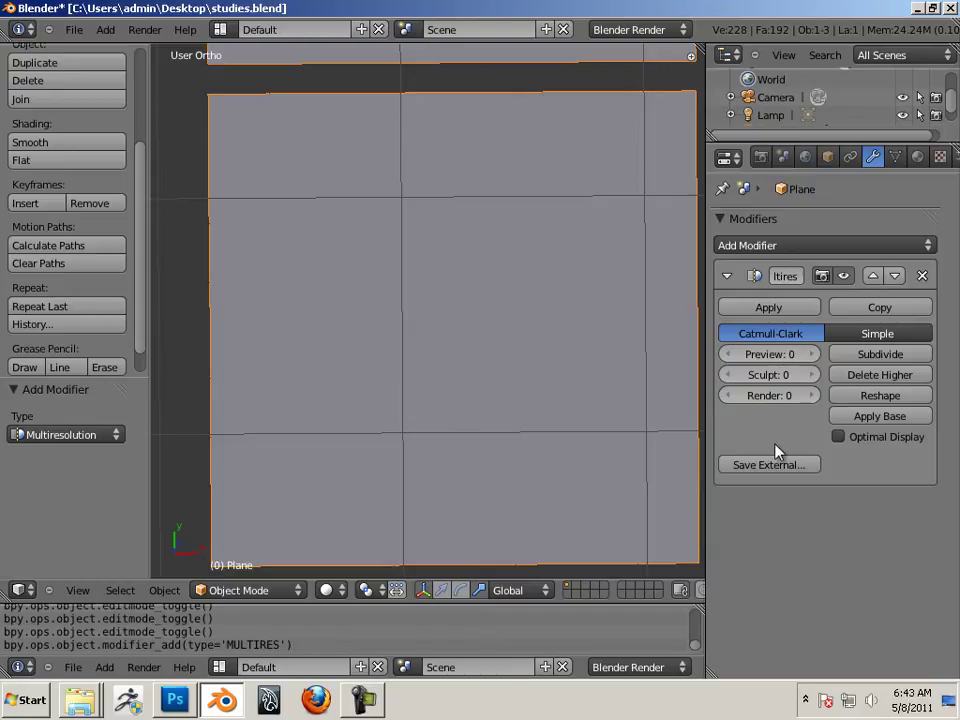
# Subdivide the Multiresolution modifier to level 4, giving 49,152 faces.
pyautogui.click(870, 357)
pyautogui.click(872, 357)
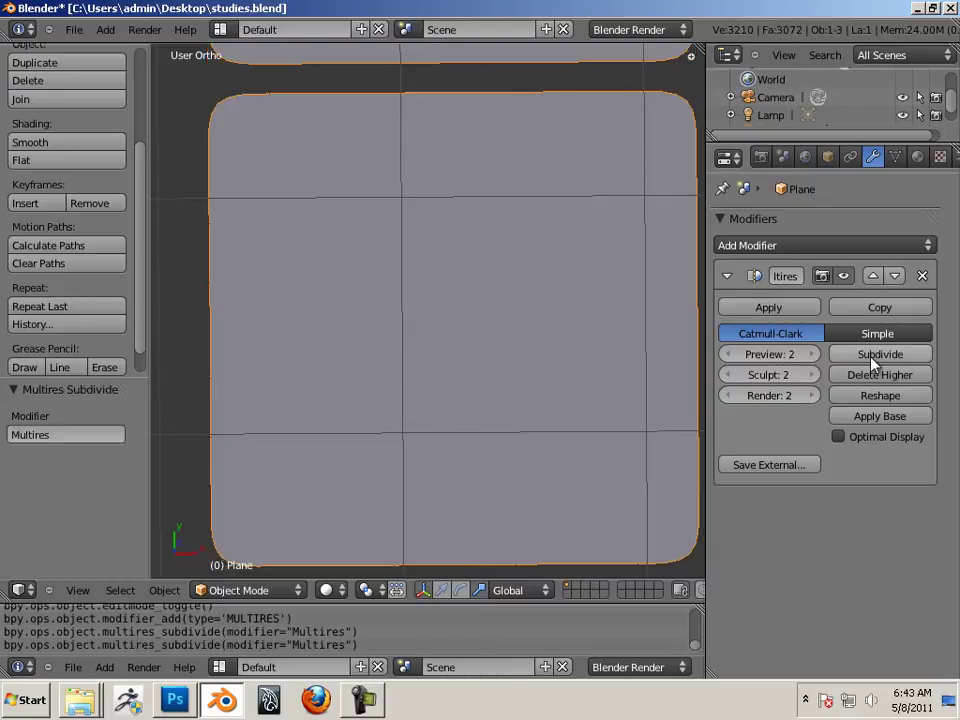
pyautogui.click(872, 357)
pyautogui.click(872, 357)
pyautogui.scroll(-4, 630, 332)
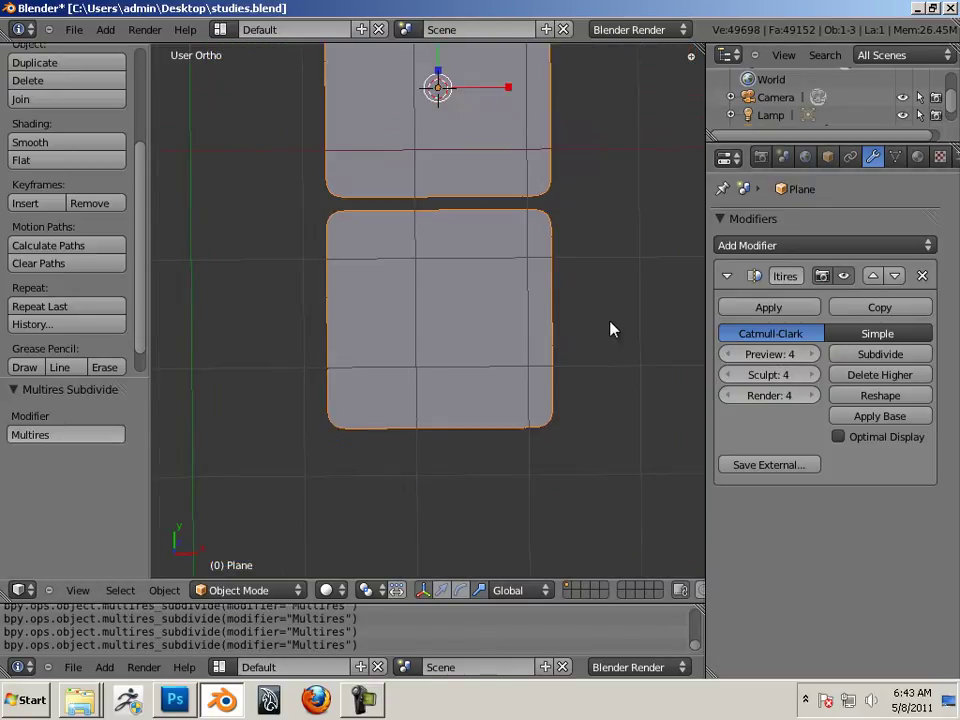
pyautogui.scroll(5, 626, 332)
pyautogui.press('Tab')
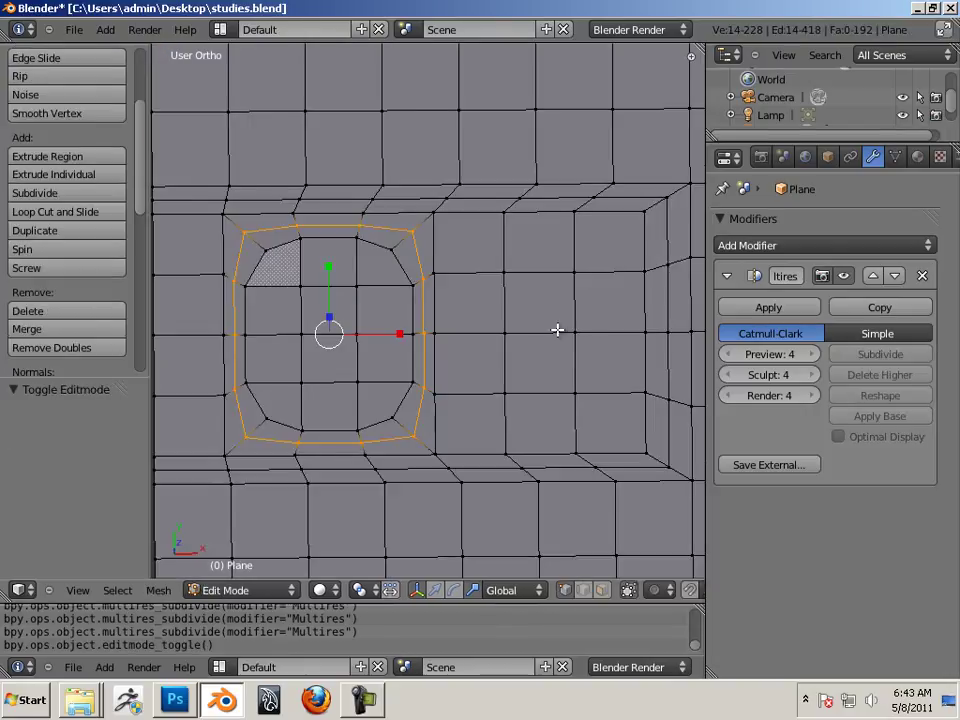
pyautogui.press('Tab')
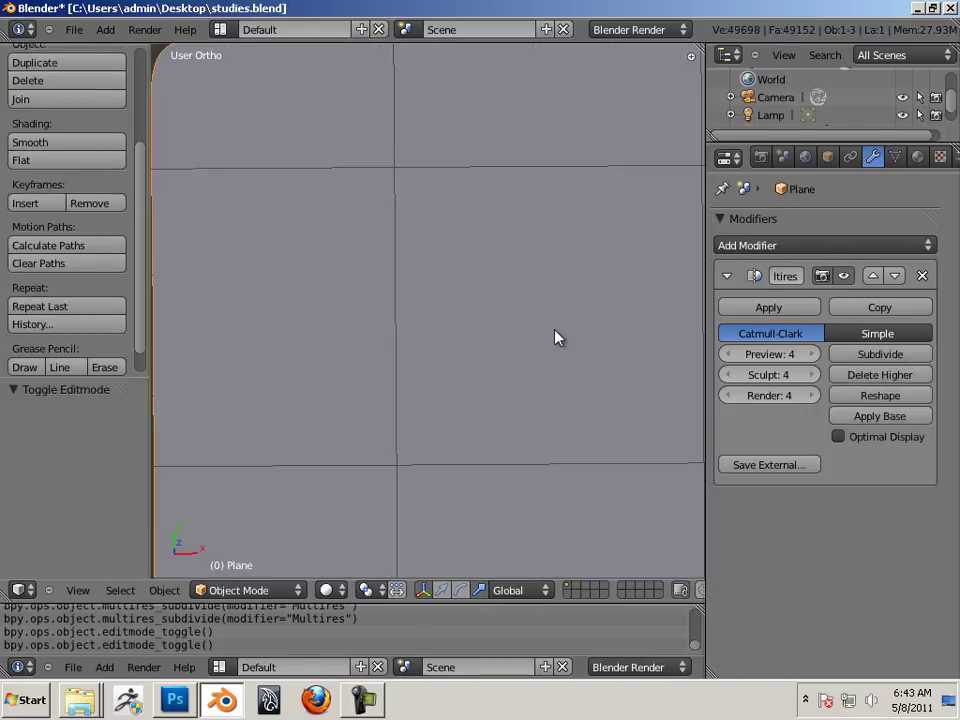
# Draw the plane's wireframe over its smoothed surface and inspect the result.
pyautogui.click(828, 158)
pyautogui.click(723, 495)
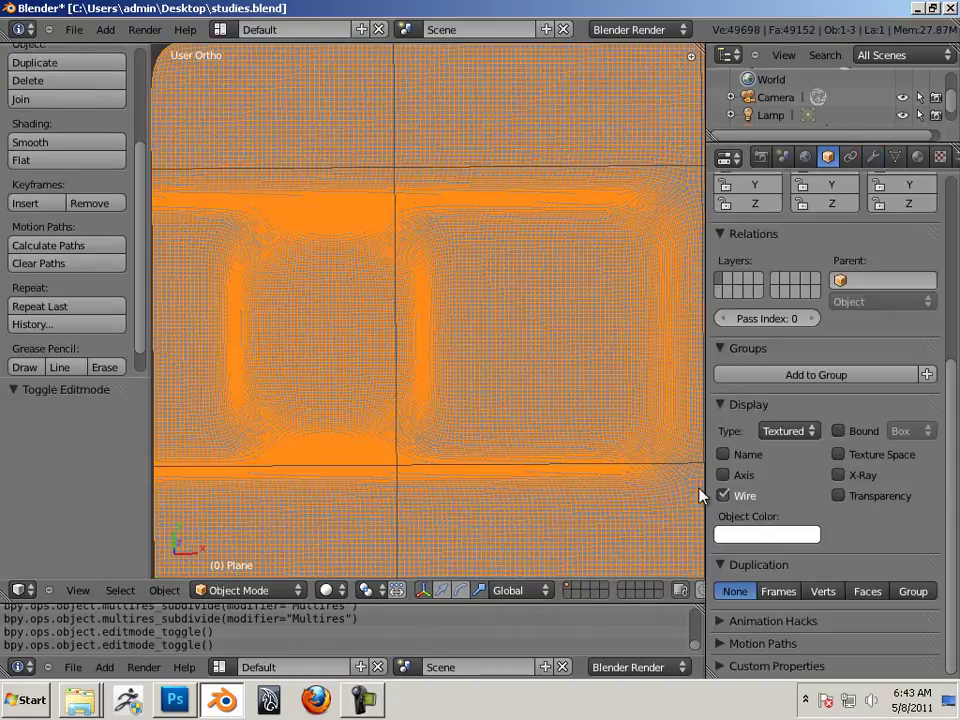
pyautogui.keyDown('shift'); pyautogui.moveTo(482, 376); pyautogui.dragTo(546, 388, button='middle'); pyautogui.keyUp('shift')
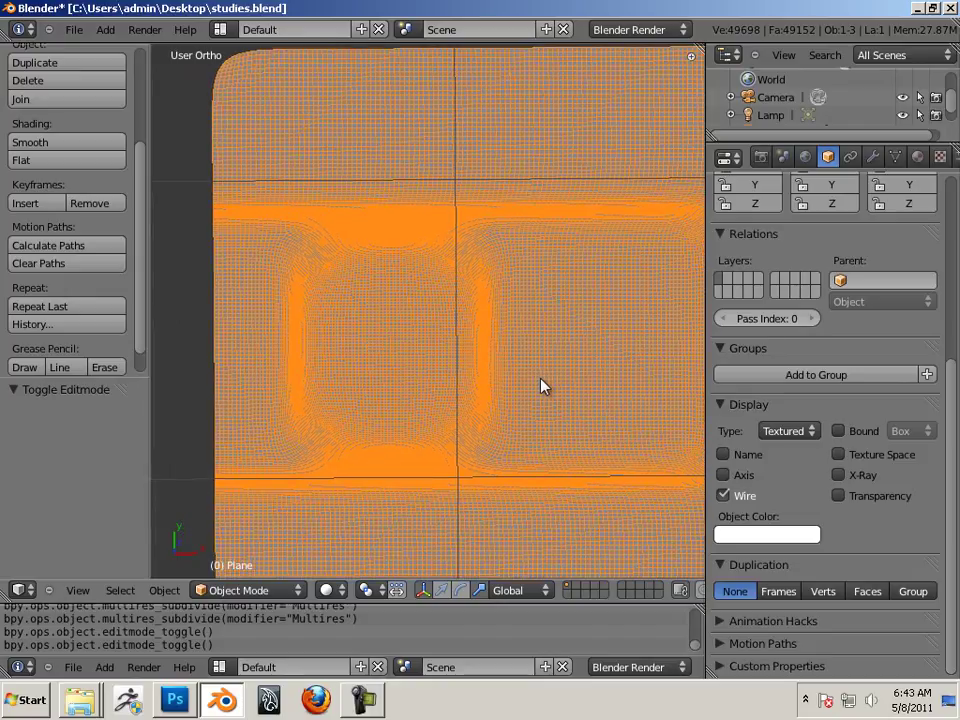
pyautogui.scroll(5, 533, 390)
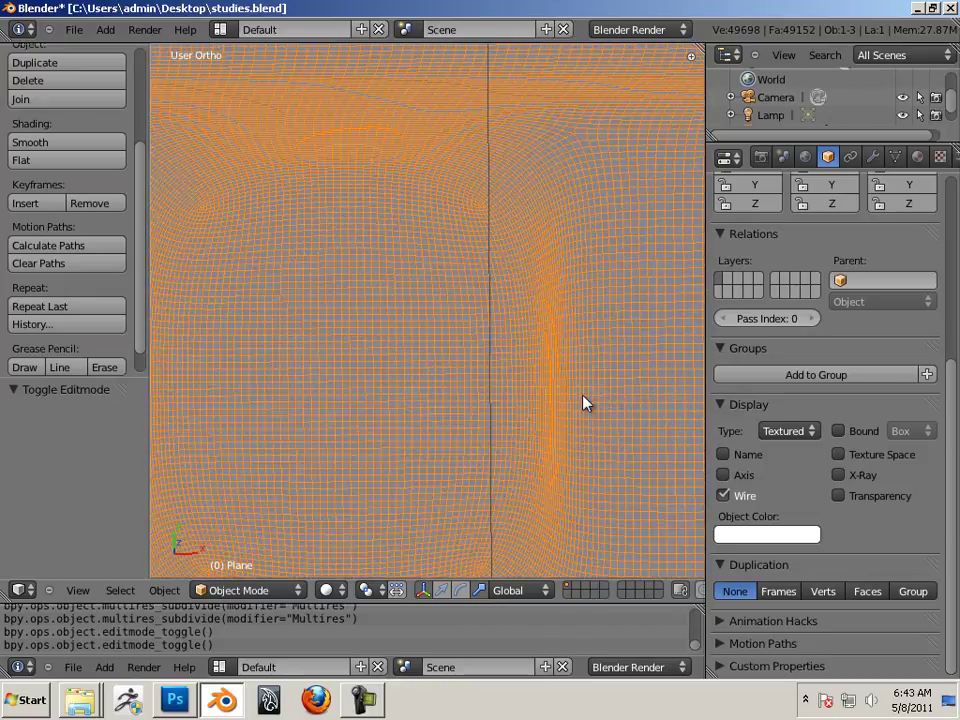
pyautogui.scroll(-5, 514, 390)
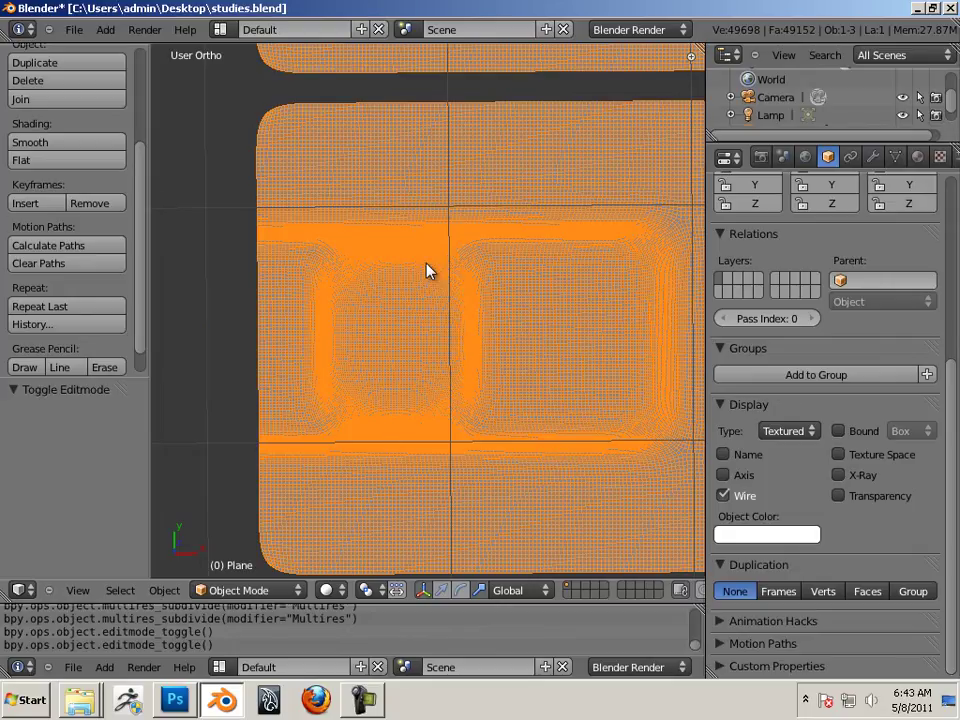
pyautogui.scroll(3, 440, 280)
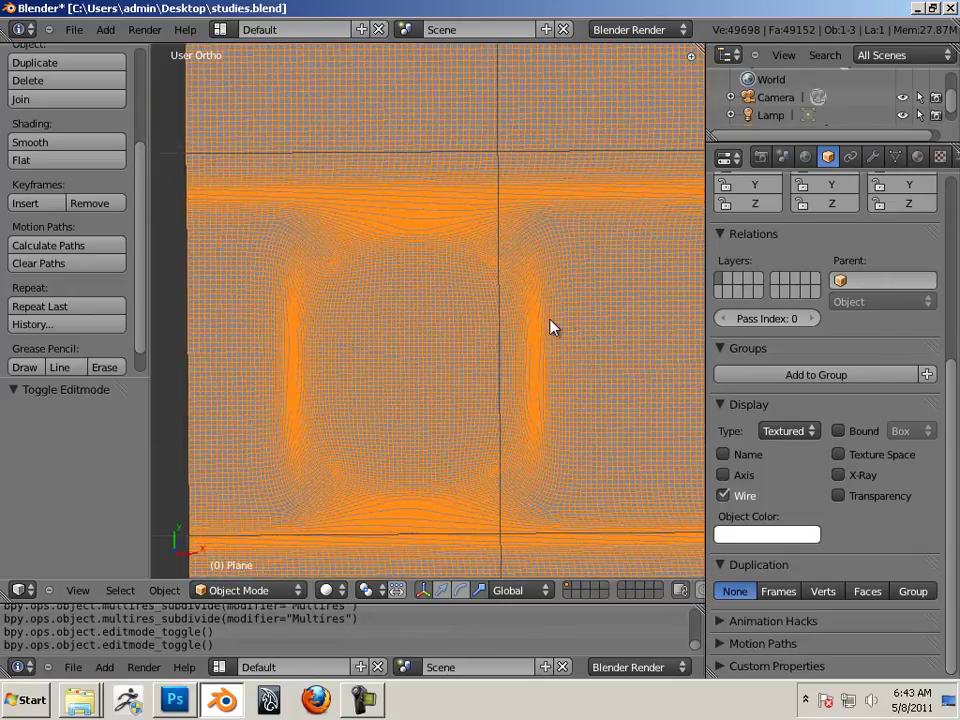
pyautogui.scroll(2, 251, 456)
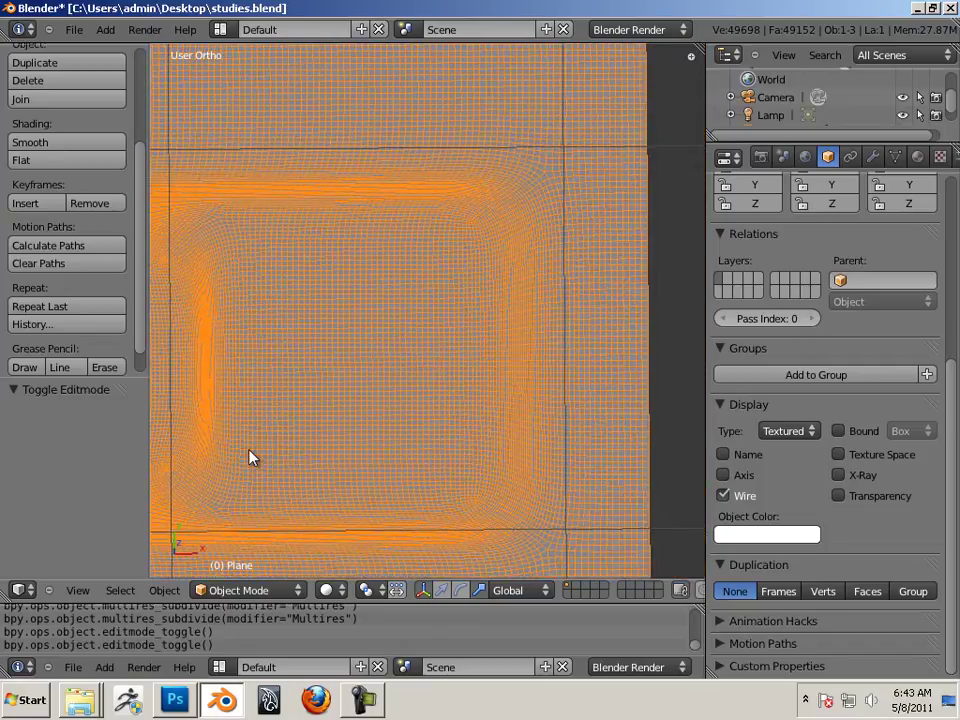
pyautogui.scroll(-2, 478, 441)
pyautogui.scroll(-2, 516, 441)
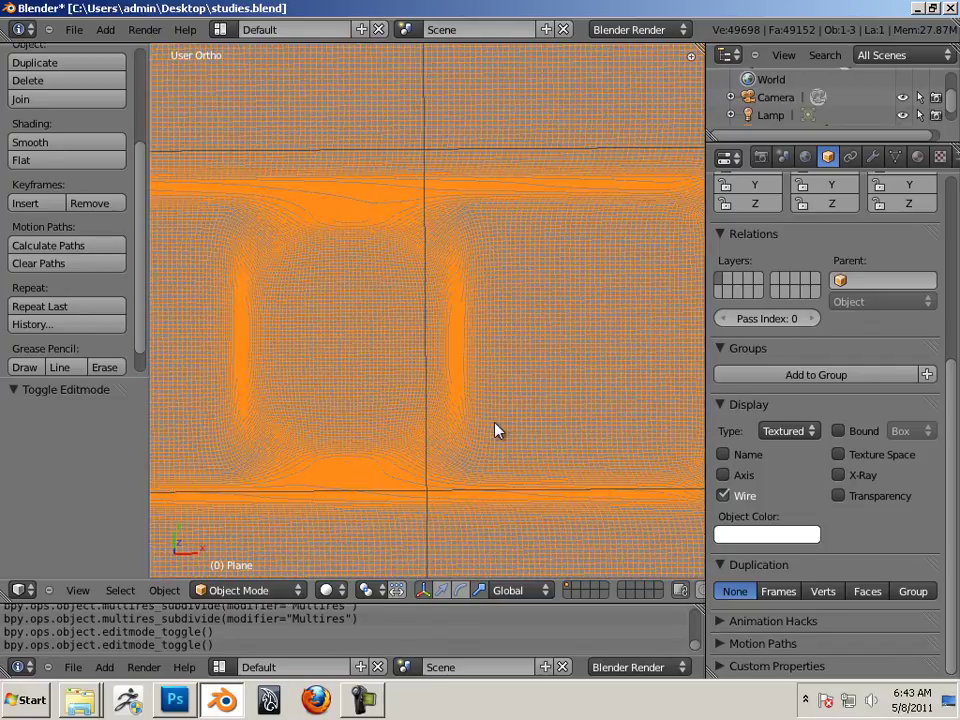
# Enter Edit Mode and orbit to view the lower plane's 192-face base cage.
pyautogui.press('Tab')
pyautogui.scroll(-2, 418, 407)
pyautogui.moveTo(418, 407); pyautogui.dragTo(495, 449, button='middle')
# Switch to face select and pick the nine ring faces on the lower plane.
pyautogui.scroll(2, 495, 449)
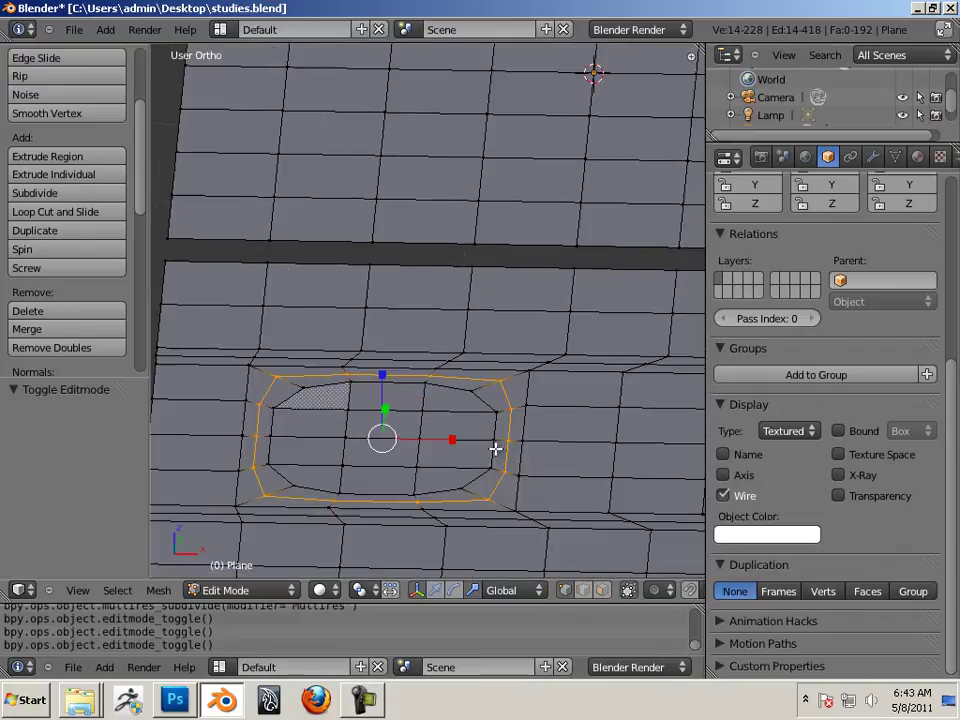
pyautogui.click(601, 589)
pyautogui.rightClick(456, 400)
pyautogui.keyDown('shift'); pyautogui.rightClick(456, 426); pyautogui.keyUp('shift')
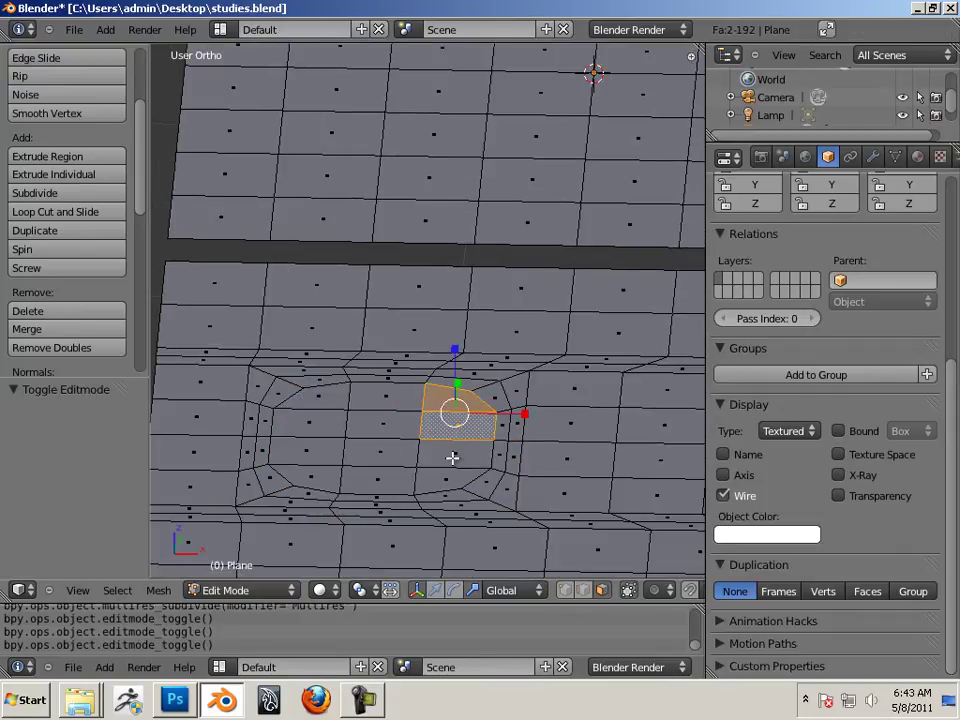
pyautogui.keyDown('shift'); pyautogui.rightClick(453, 452); pyautogui.keyUp('shift')
pyautogui.keyDown('shift'); pyautogui.rightClick(415, 480); pyautogui.keyUp('shift')
pyautogui.keyDown('shift'); pyautogui.rightClick(390, 481); pyautogui.keyUp('shift')
pyautogui.keyDown('shift'); pyautogui.rightClick(383, 456); pyautogui.keyUp('shift')
pyautogui.keyDown('shift'); pyautogui.rightClick(381, 432); pyautogui.keyUp('shift')
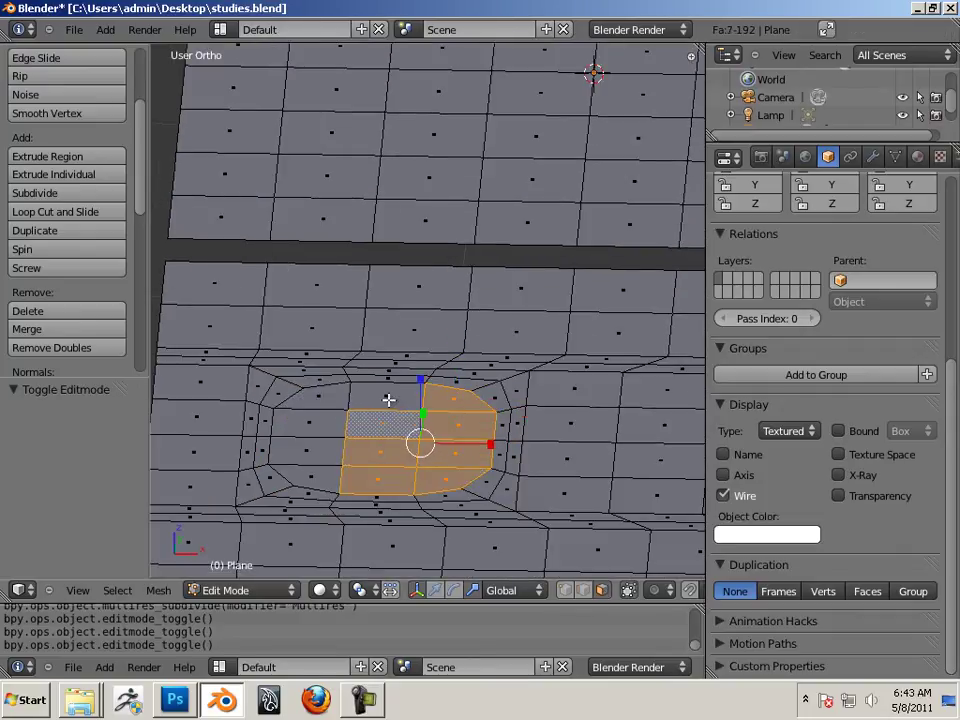
pyautogui.keyDown('shift'); pyautogui.rightClick(390, 399); pyautogui.keyUp('shift')
pyautogui.keyDown('shift'); pyautogui.rightClick(322, 398); pyautogui.keyUp('shift')
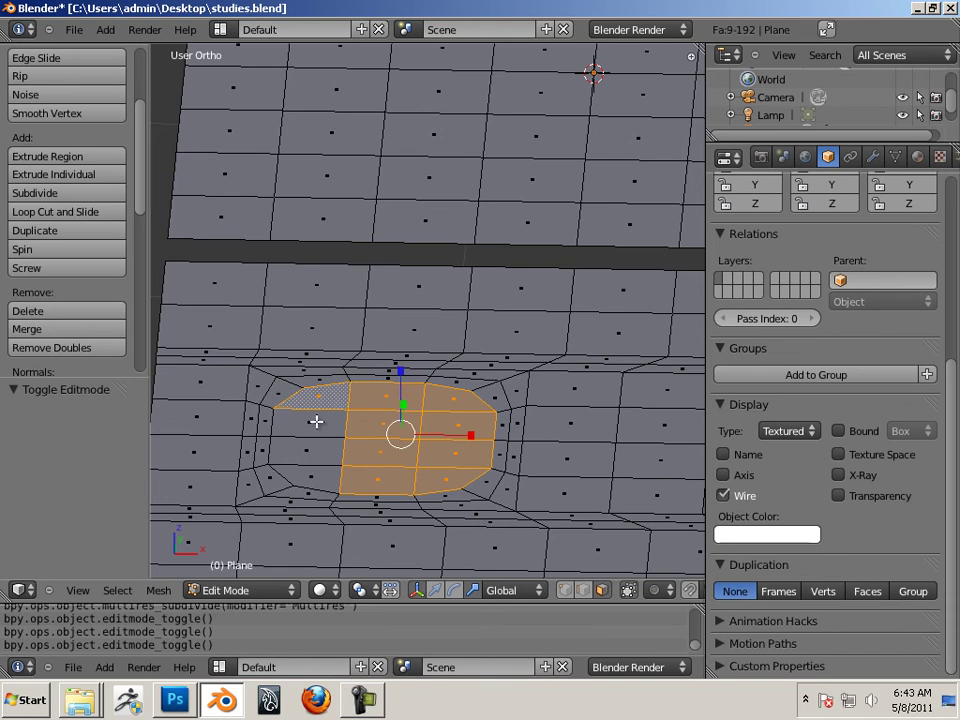
# From top view, box-select the plane's left section and extrude it up by 0.780.
pyautogui.moveTo(375, 433); pyautogui.dragTo(393, 330, button='middle')
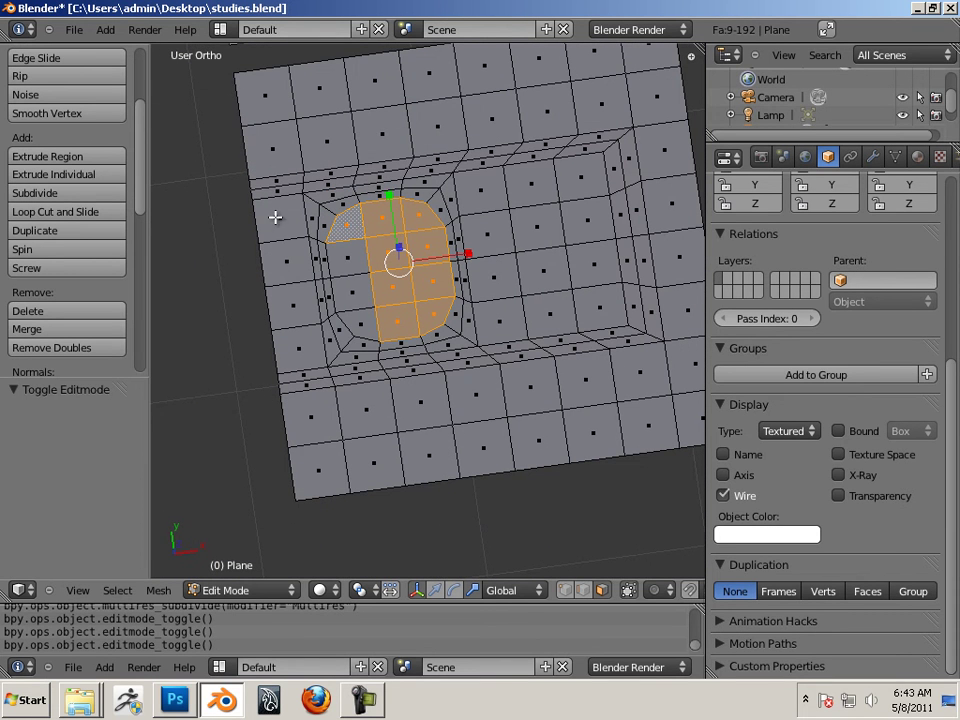
pyautogui.press('KP_7')
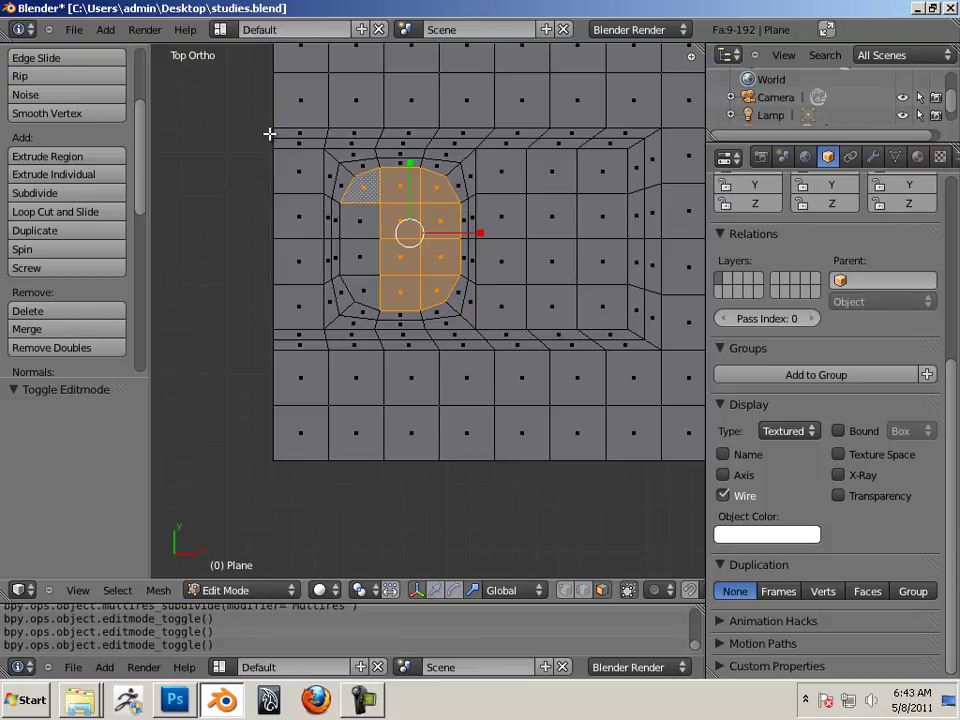
pyautogui.moveTo(269, 136); pyautogui.dragTo(633, 339)
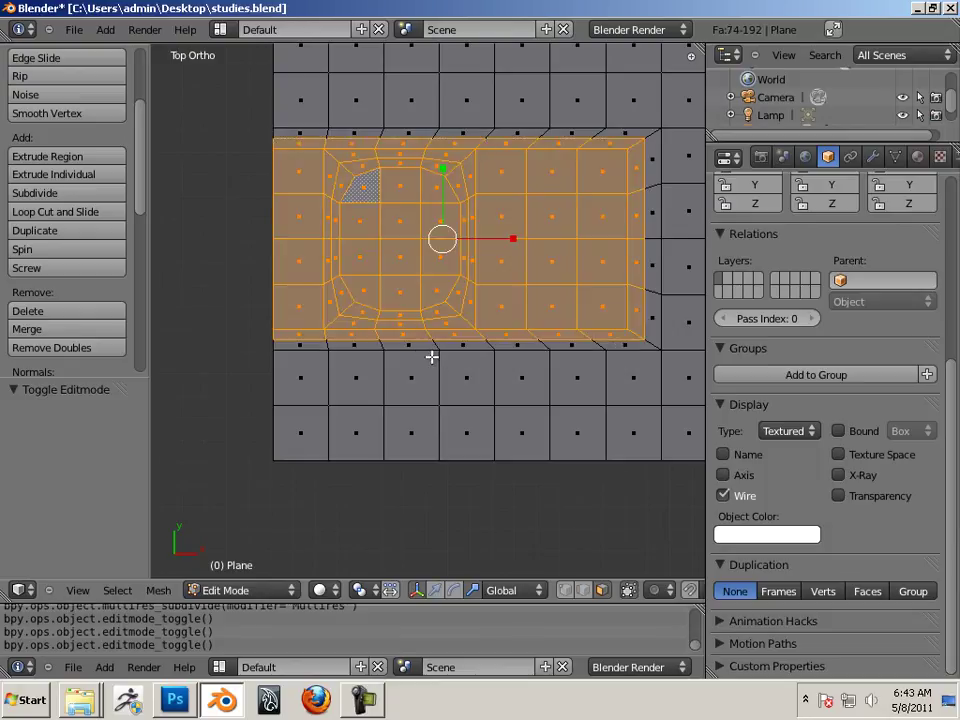
pyautogui.moveTo(432, 357); pyautogui.dragTo(407, 240, button='middle')
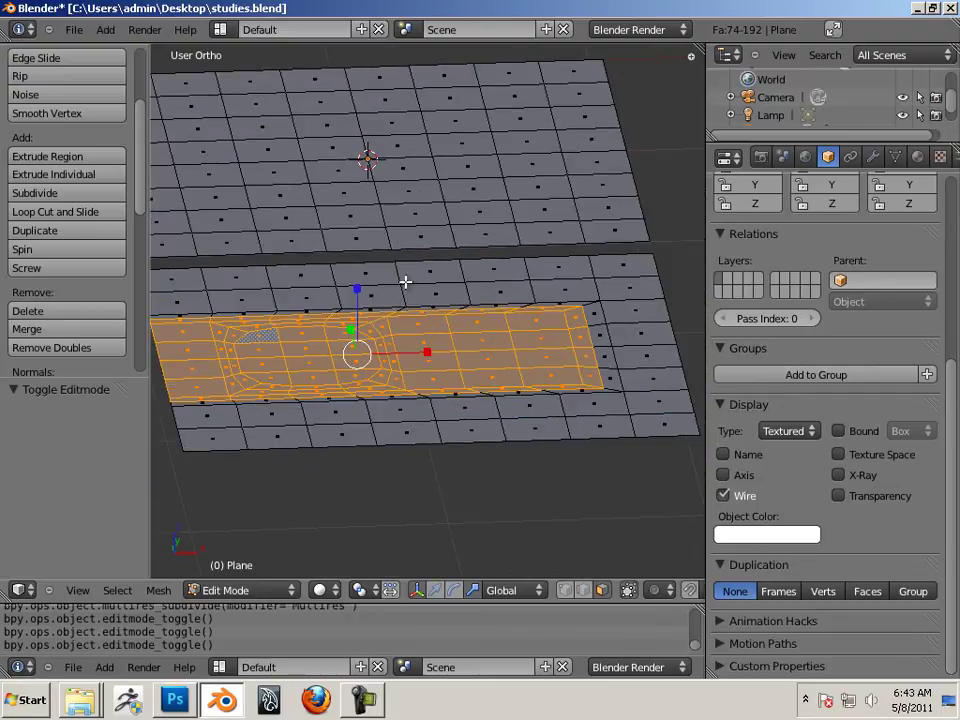
pyautogui.press('e')
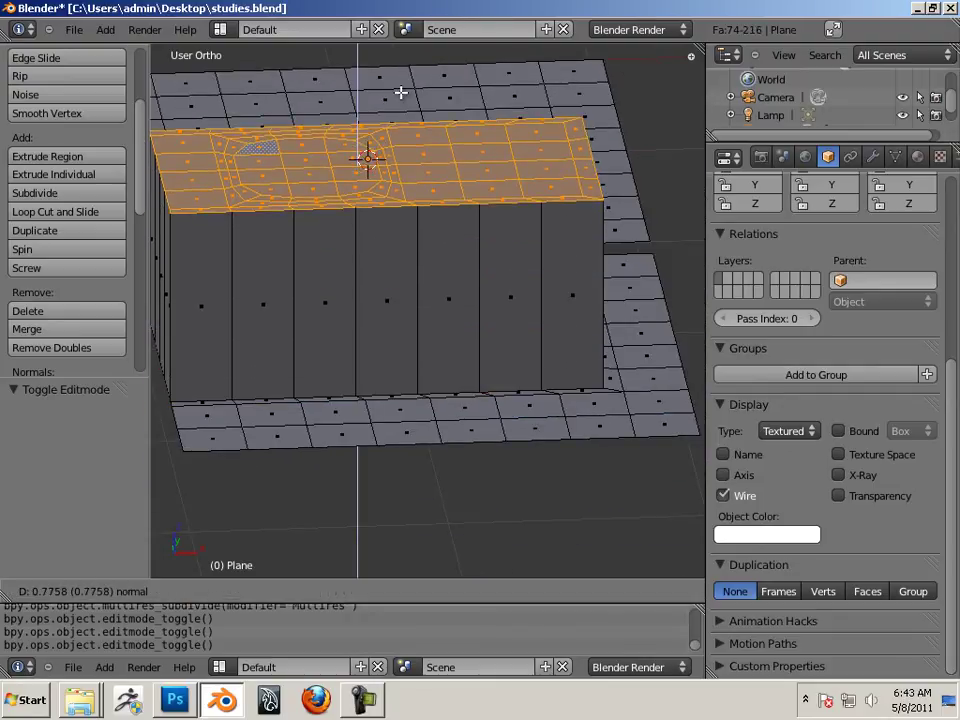
pyautogui.click(402, 94)
pyautogui.moveTo(452, 135); pyautogui.dragTo(515, 274, button='middle')
pyautogui.press('Tab')
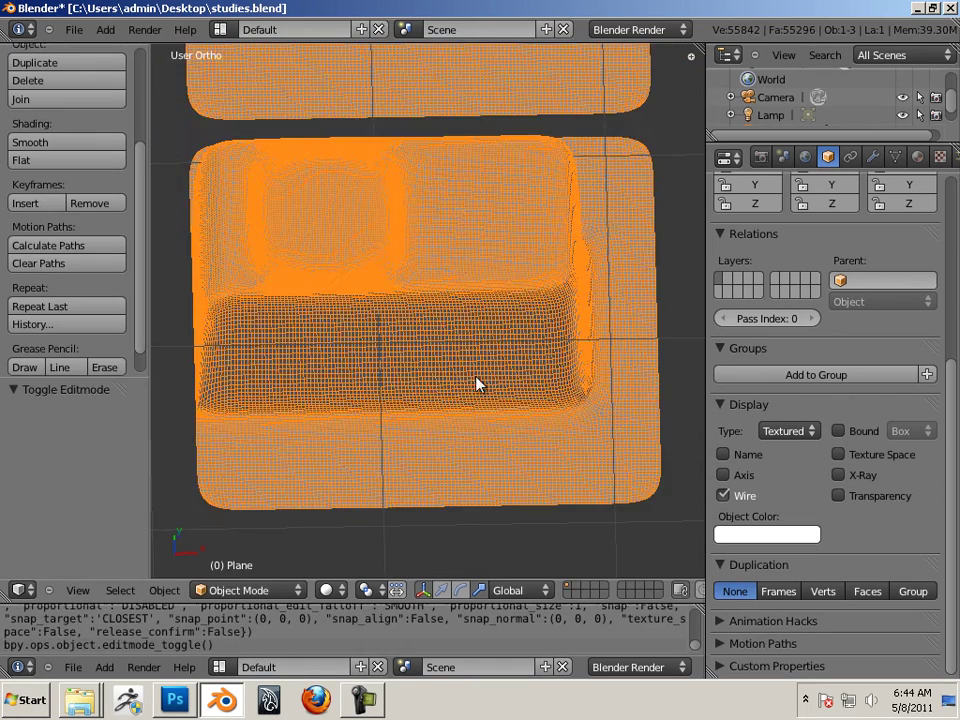
pyautogui.moveTo(477, 383); pyautogui.dragTo(390, 345, button='middle')
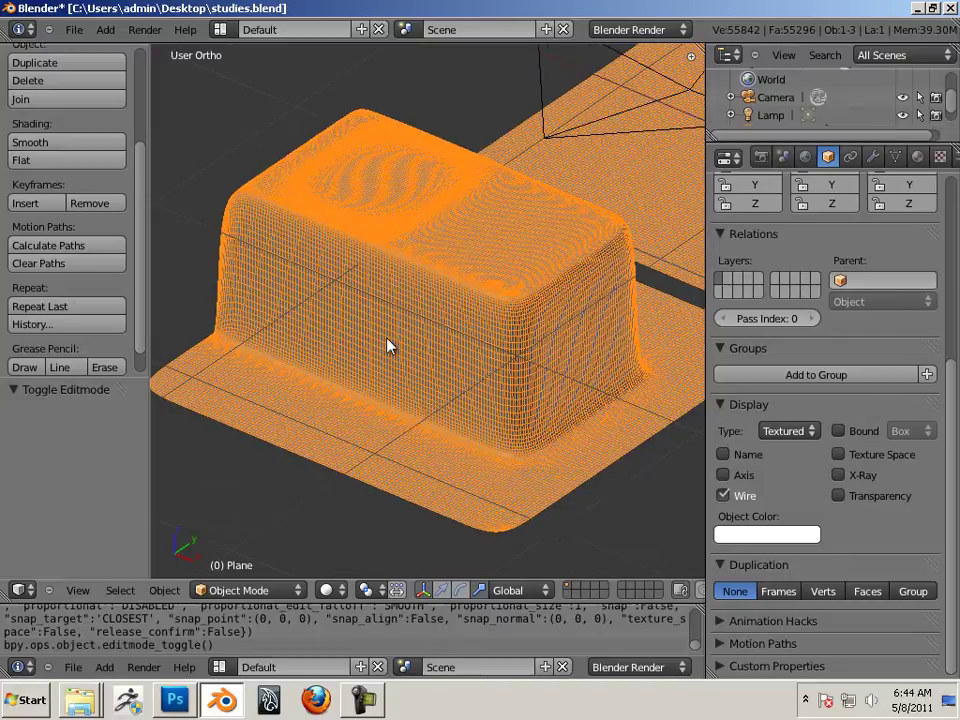
pyautogui.press('a')
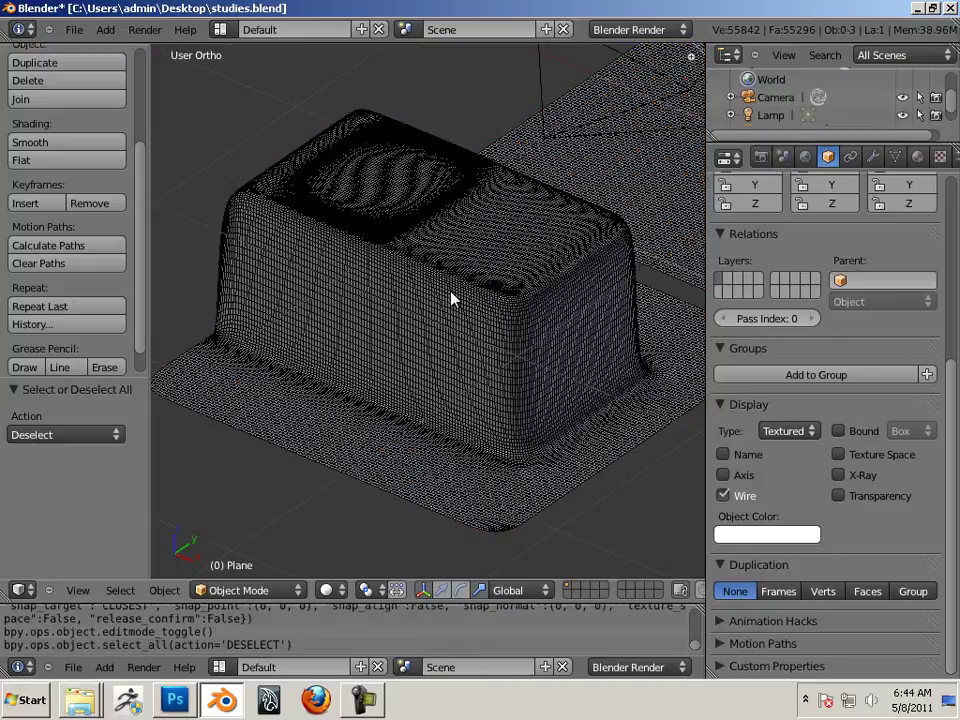
pyautogui.press('Tab')
# Select the ring of inner faces on the raised block's top.
pyautogui.moveTo(285, 238); pyautogui.dragTo(559, 363, button='middle')
pyautogui.keyDown('shift'); pyautogui.rightClick(481, 226); pyautogui.keyUp('shift')
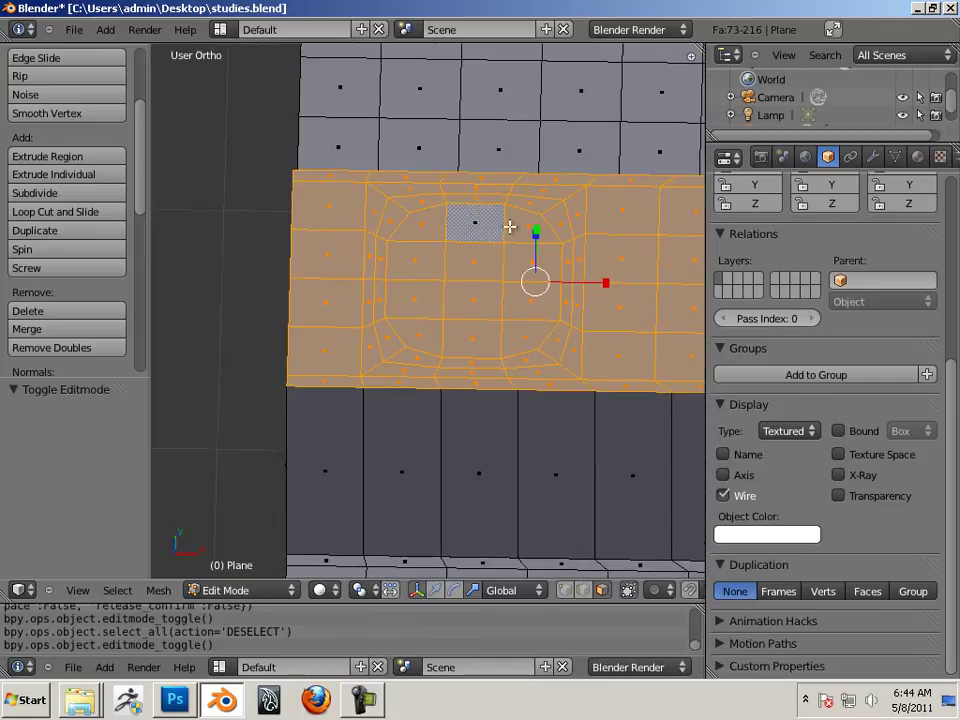
pyautogui.rightClick(437, 229)
pyautogui.keyDown('shift'); pyautogui.rightClick(422, 263); pyautogui.keyUp('shift')
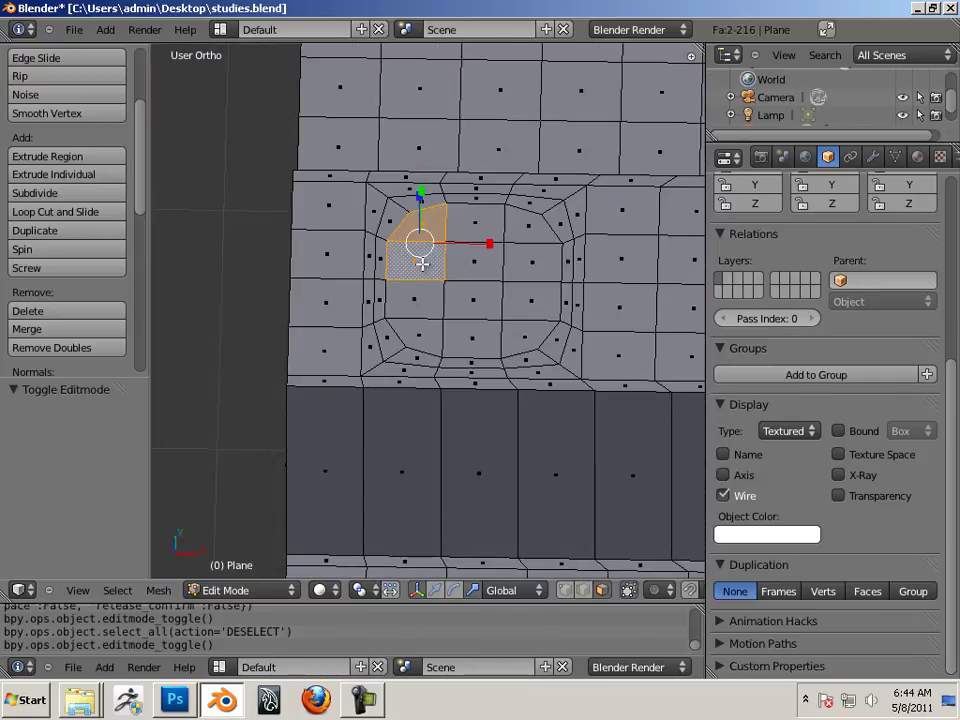
pyautogui.keyDown('shift'); pyautogui.rightClick(415, 305); pyautogui.keyUp('shift')
pyautogui.keyDown('shift'); pyautogui.rightClick(430, 335); pyautogui.keyUp('shift')
pyautogui.keyDown('shift'); pyautogui.rightClick(470, 338); pyautogui.keyUp('shift')
pyautogui.keyDown('shift'); pyautogui.rightClick(519, 336); pyautogui.keyUp('shift')
pyautogui.keyDown('shift'); pyautogui.rightClick(535, 295); pyautogui.keyUp('shift')
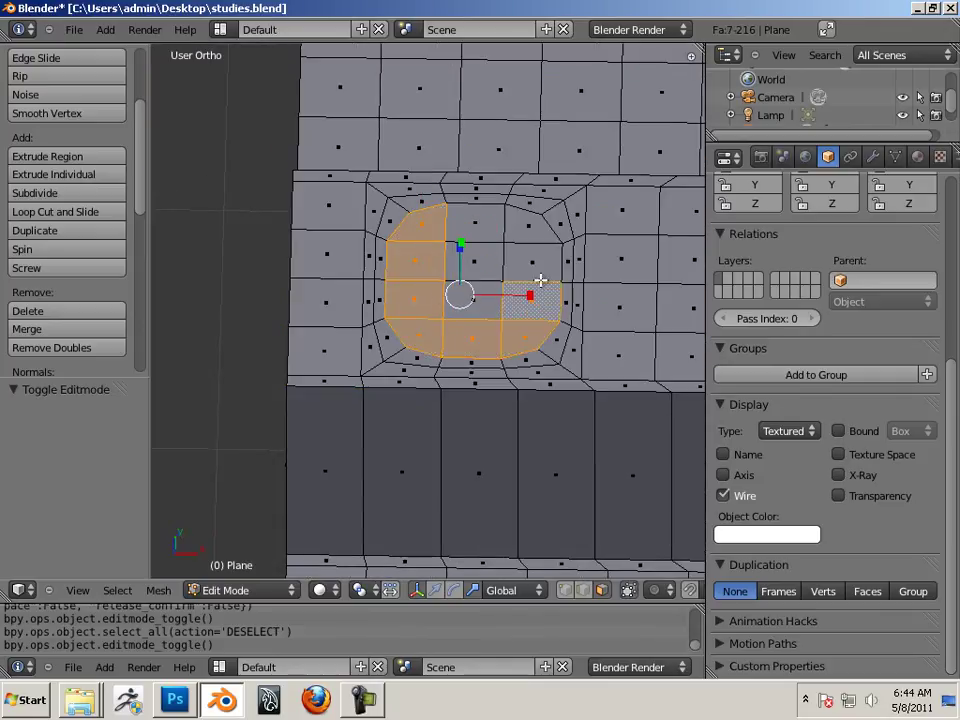
pyautogui.keyDown('shift'); pyautogui.rightClick(532, 255); pyautogui.keyUp('shift')
pyautogui.keyDown('shift'); pyautogui.rightClick(527, 227); pyautogui.keyUp('shift')
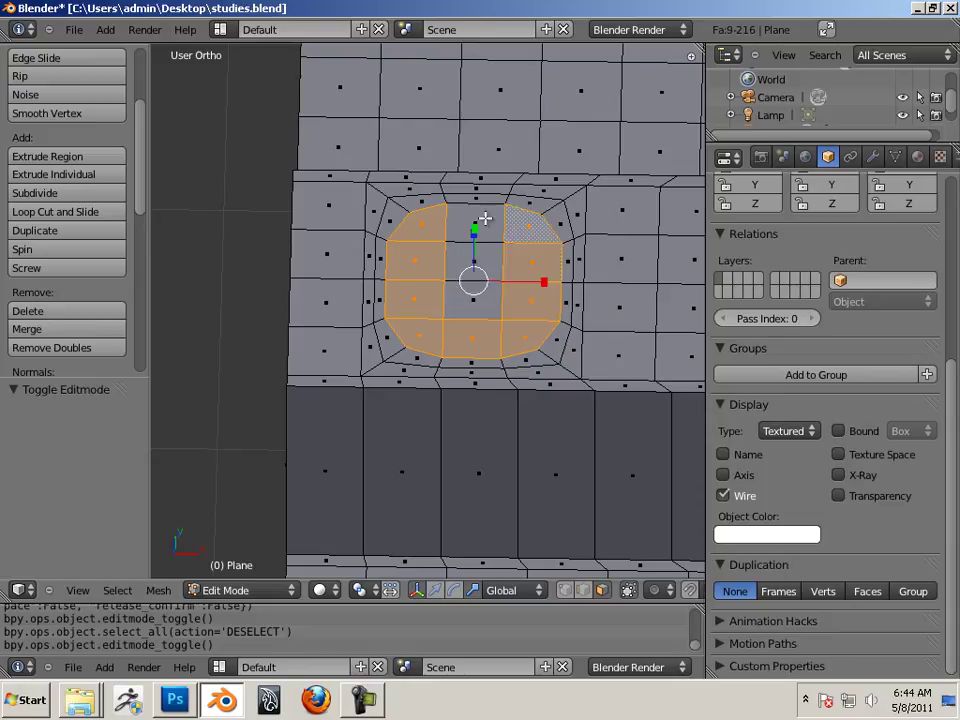
# Hide the transform manipulator and add the three middle faces, completing the 12-face selection.
pyautogui.click(435, 590)
pyautogui.click(474, 299)
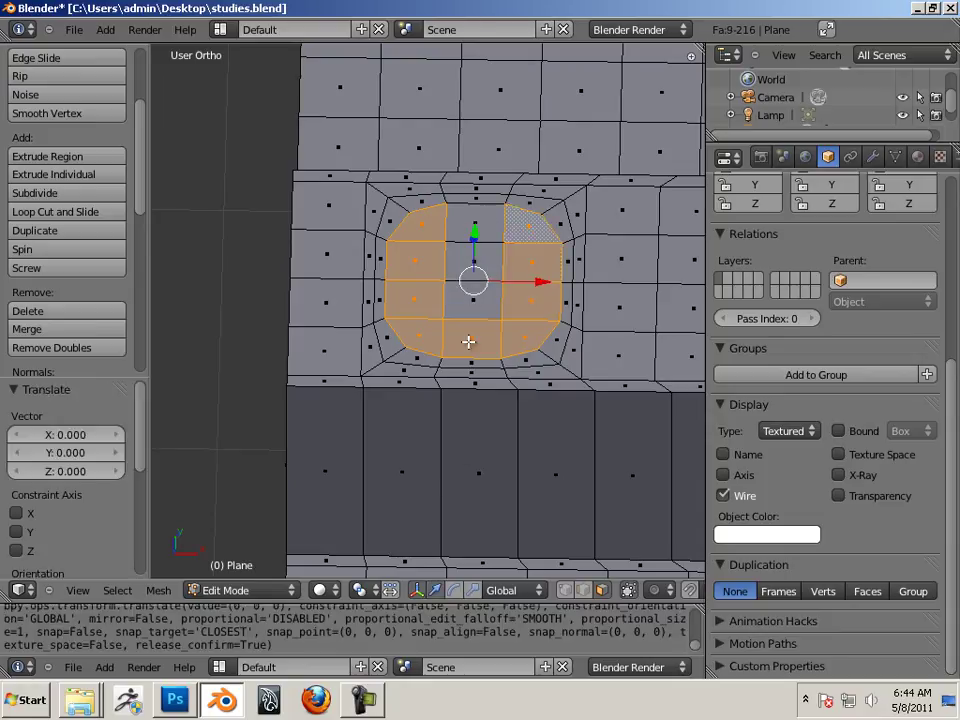
pyautogui.click(418, 590)
pyautogui.keyDown('shift'); pyautogui.rightClick(478, 220); pyautogui.keyUp('shift')
pyautogui.keyDown('shift'); pyautogui.rightClick(476, 261); pyautogui.keyUp('shift')
pyautogui.keyDown('shift'); pyautogui.rightClick(476, 300); pyautogui.keyUp('shift')
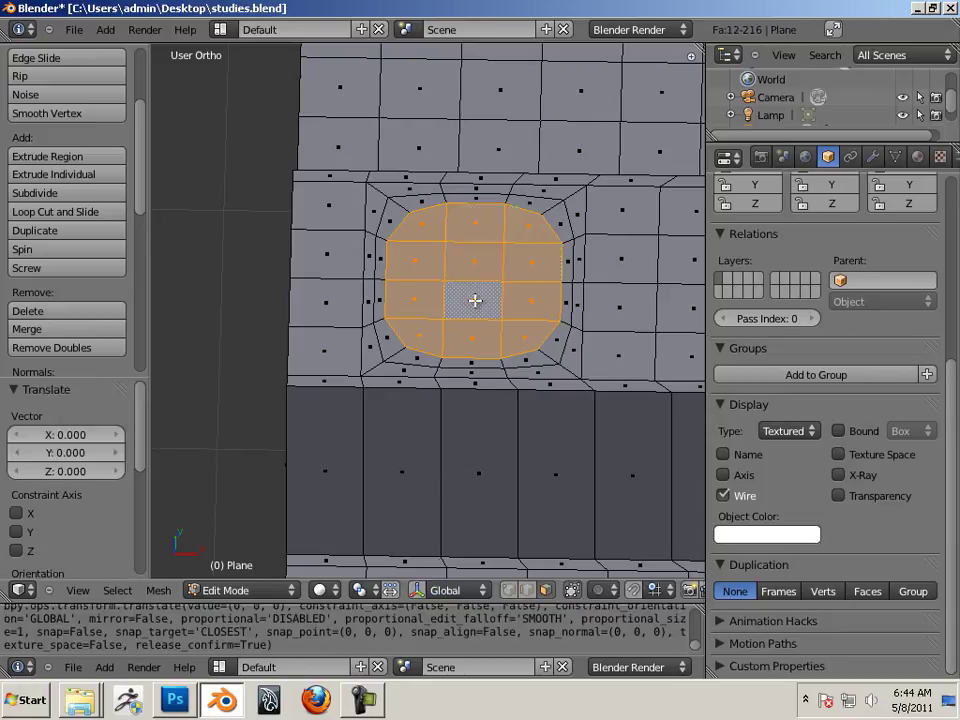
# Extrude the twelve inner faces downward by 0.136 to form the recess.
pyautogui.moveTo(476, 300); pyautogui.dragTo(474, 265, button='middle')
pyautogui.scroll(3, 474, 265)
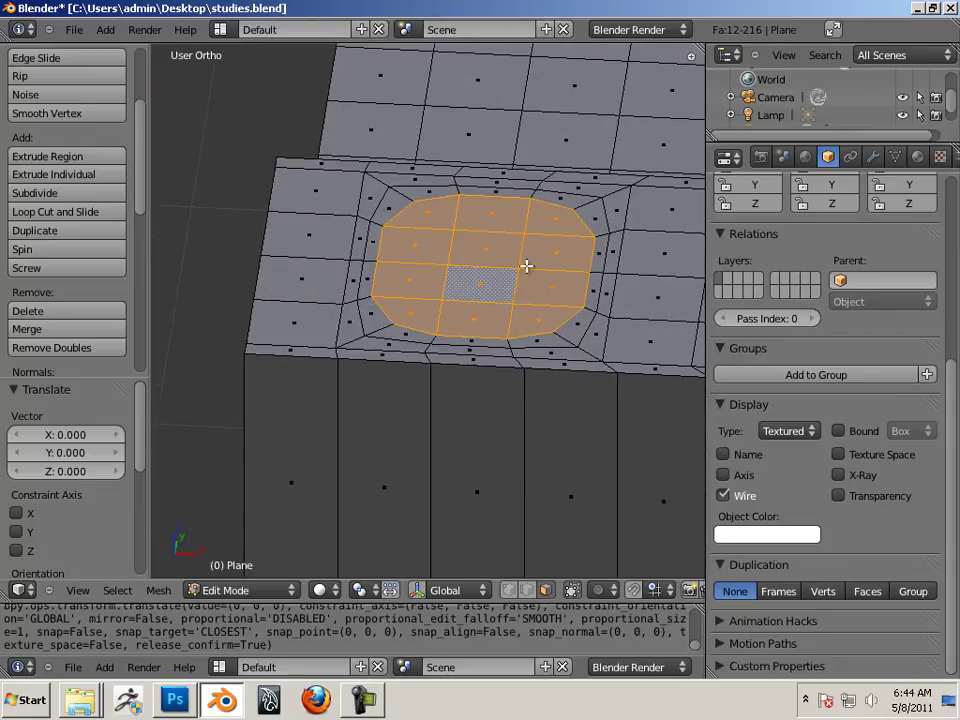
pyautogui.press('e')
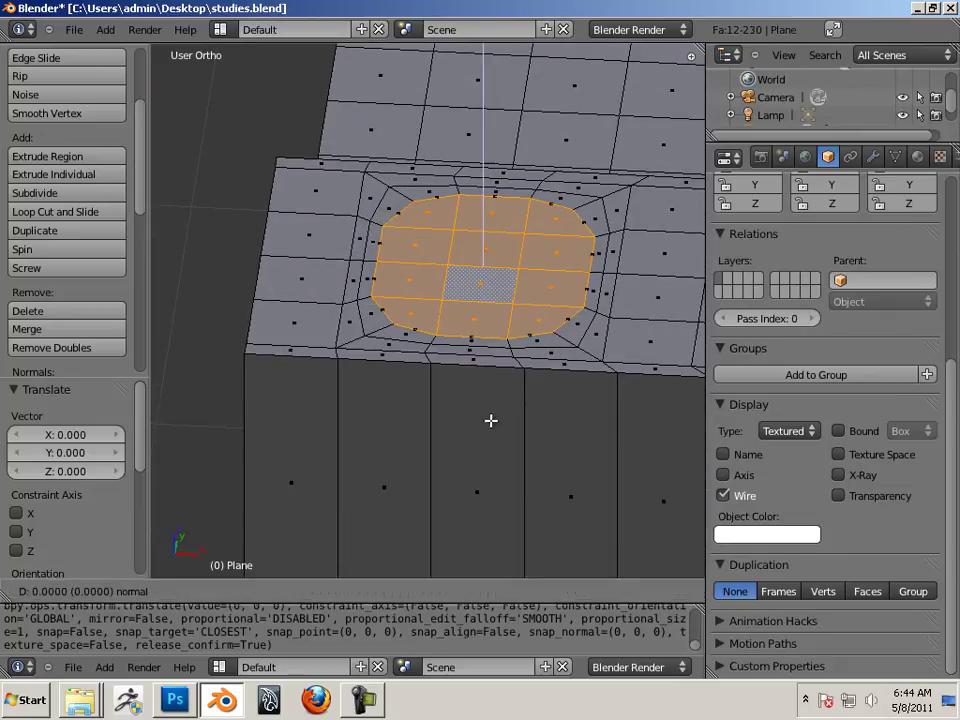
pyautogui.click(490, 450)
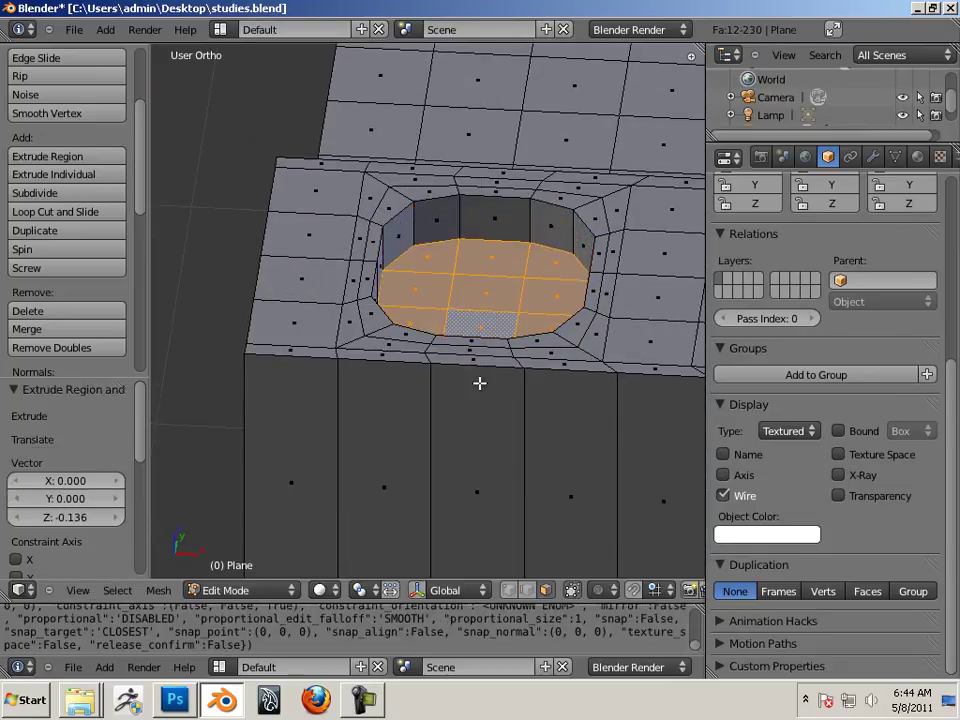
pyautogui.moveTo(480, 384); pyautogui.dragTo(541, 385, button='middle')
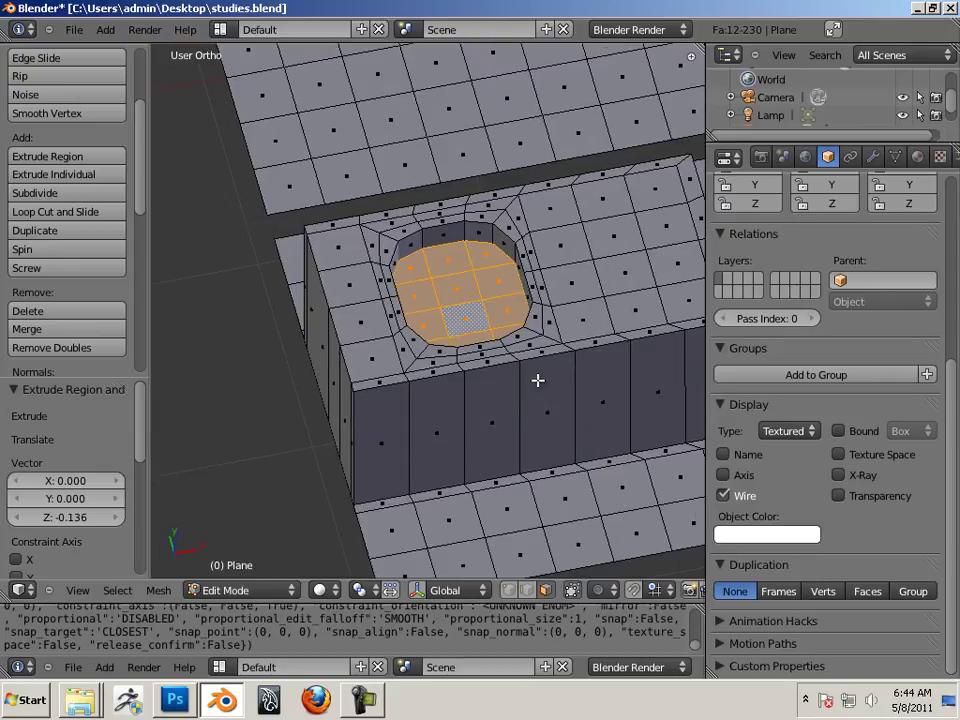
# In Object Mode, deselect all and turn off Wire to inspect the smoothed recess.
pyautogui.press('Tab')
pyautogui.press('a')
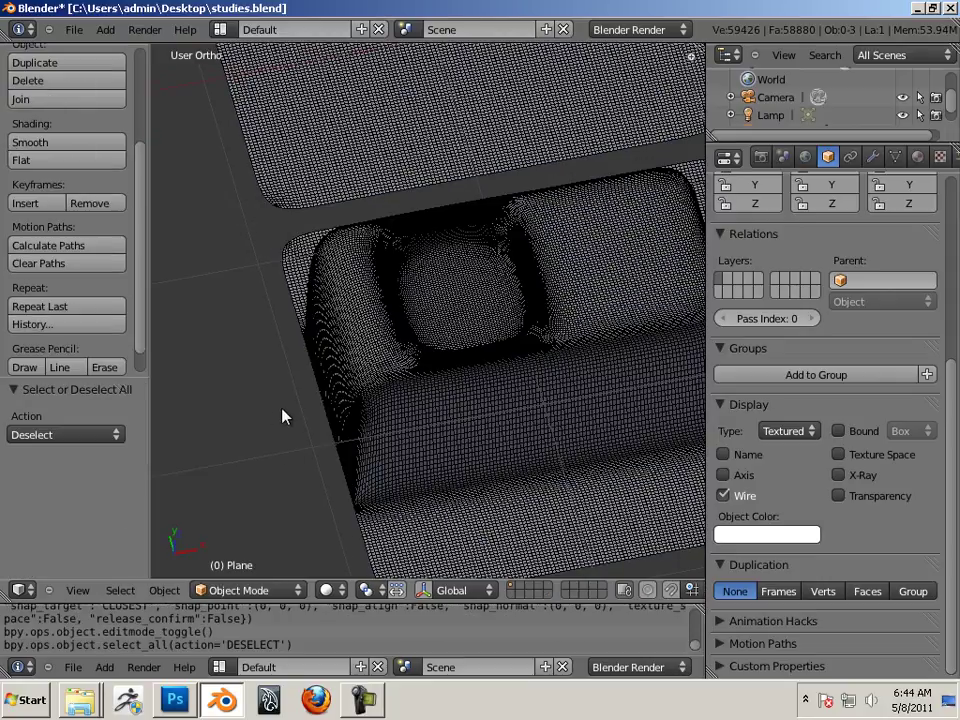
pyautogui.moveTo(315, 390); pyautogui.dragTo(716, 510, button='middle')
pyautogui.click(722, 495)
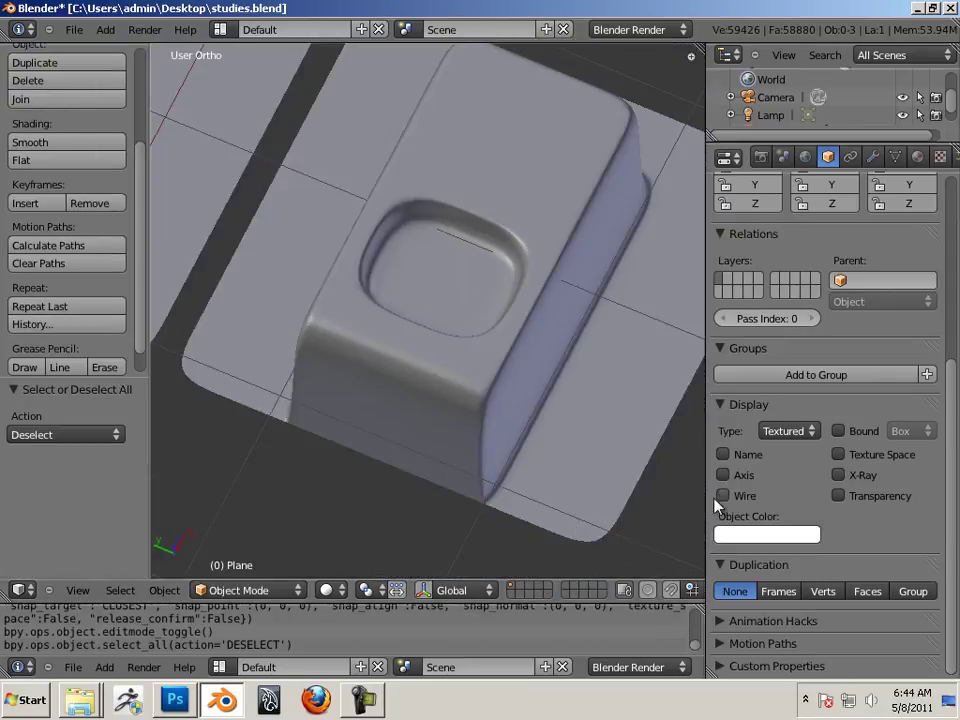
pyautogui.moveTo(336, 480); pyautogui.dragTo(559, 431, button='middle')
pyautogui.scroll(3, 443, 463)
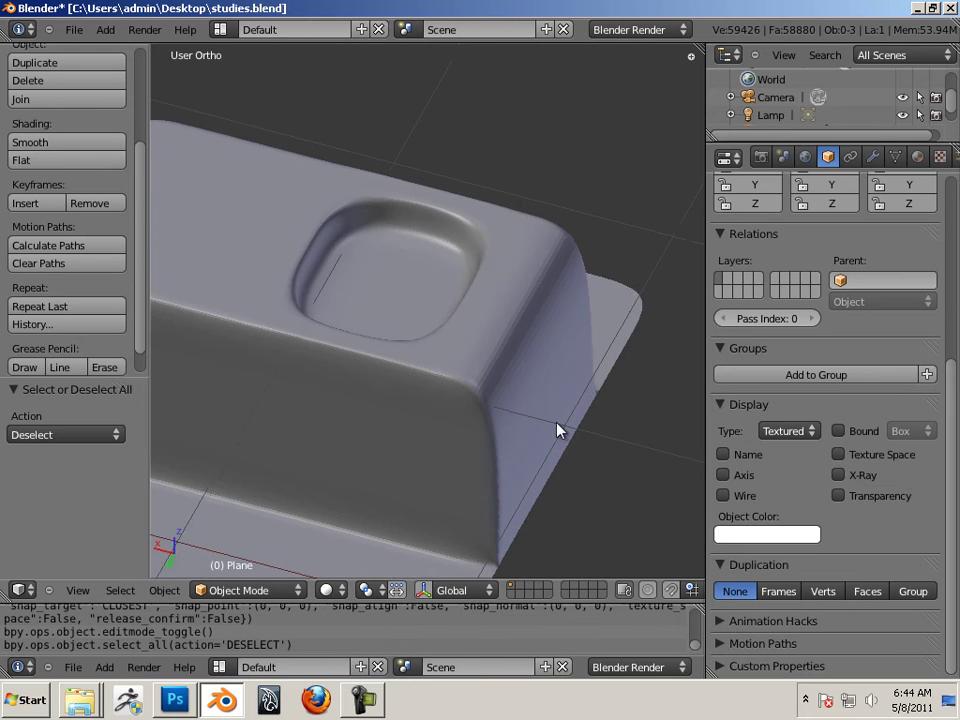
pyautogui.moveTo(448, 386); pyautogui.dragTo(231, 381, button='middle')
# Select the plane and return to Edit Mode, framing the upper plane.
pyautogui.rightClick(236, 383)
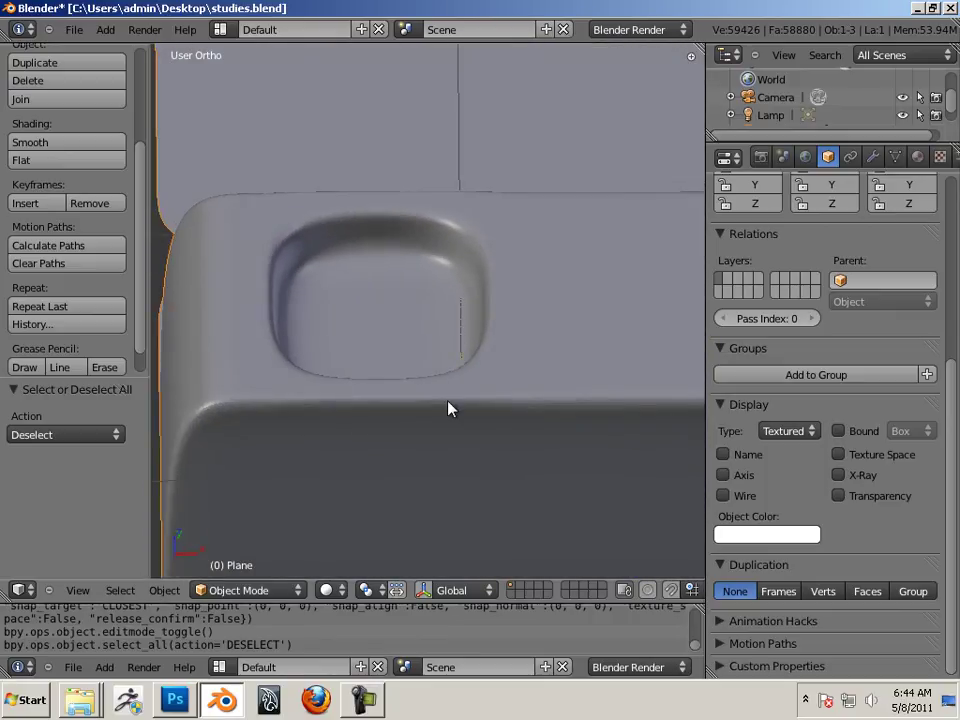
pyautogui.moveTo(448, 408); pyautogui.dragTo(352, 370, button='middle')
pyautogui.scroll(-3, 429, 392)
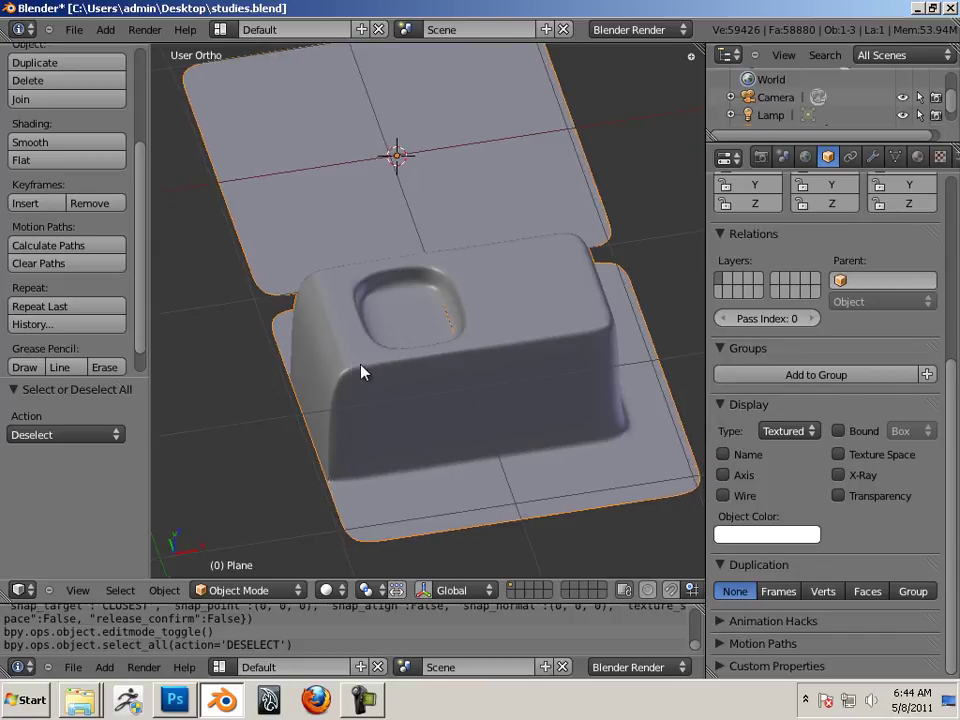
pyautogui.press('Tab')
pyautogui.press('Tab')
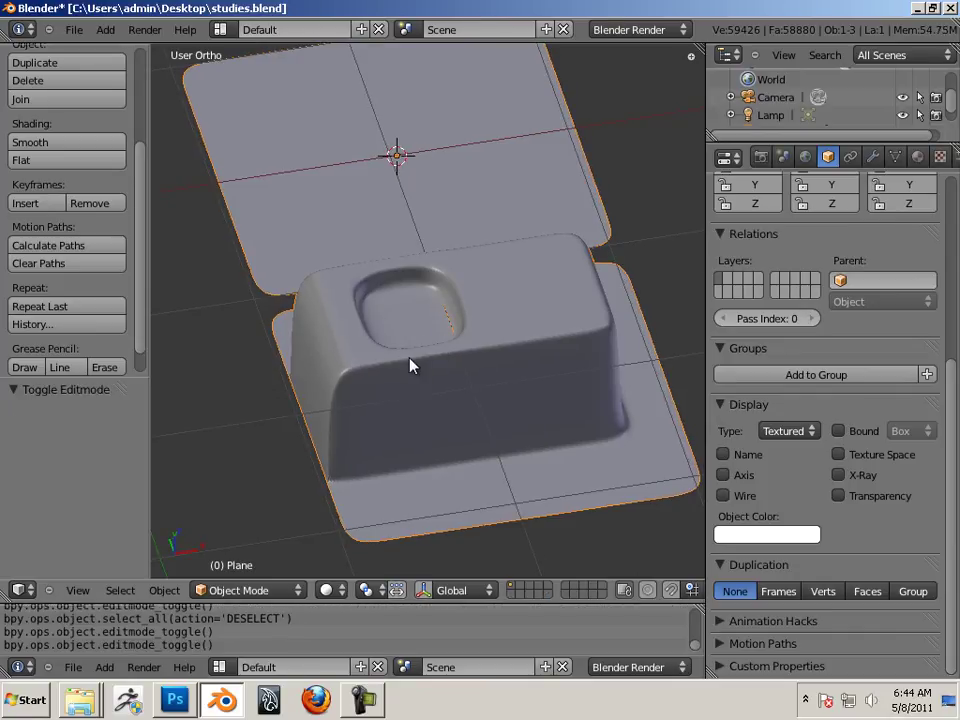
pyautogui.scroll(1, 347, 352)
pyautogui.keyDown('shift'); pyautogui.moveTo(266, 280); pyautogui.dragTo(463, 467, button='middle'); pyautogui.keyUp('shift')
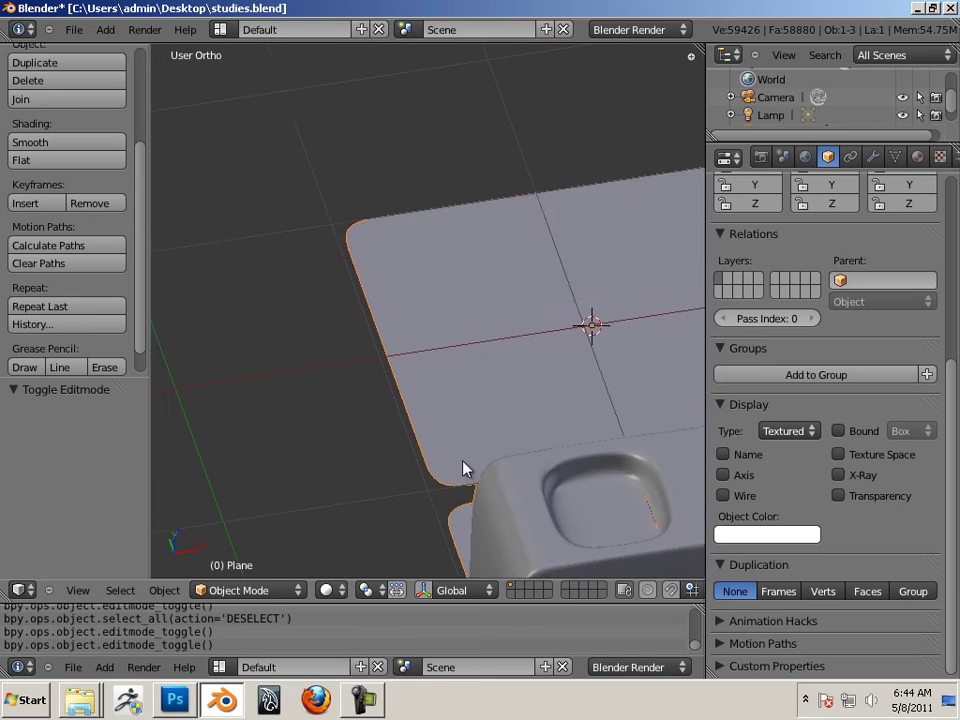
pyautogui.press('Tab')
pyautogui.scroll(-2, 420, 325)
pyautogui.keyDown('shift'); pyautogui.moveTo(536, 407); pyautogui.dragTo(344, 461, button='middle'); pyautogui.keyUp('shift')
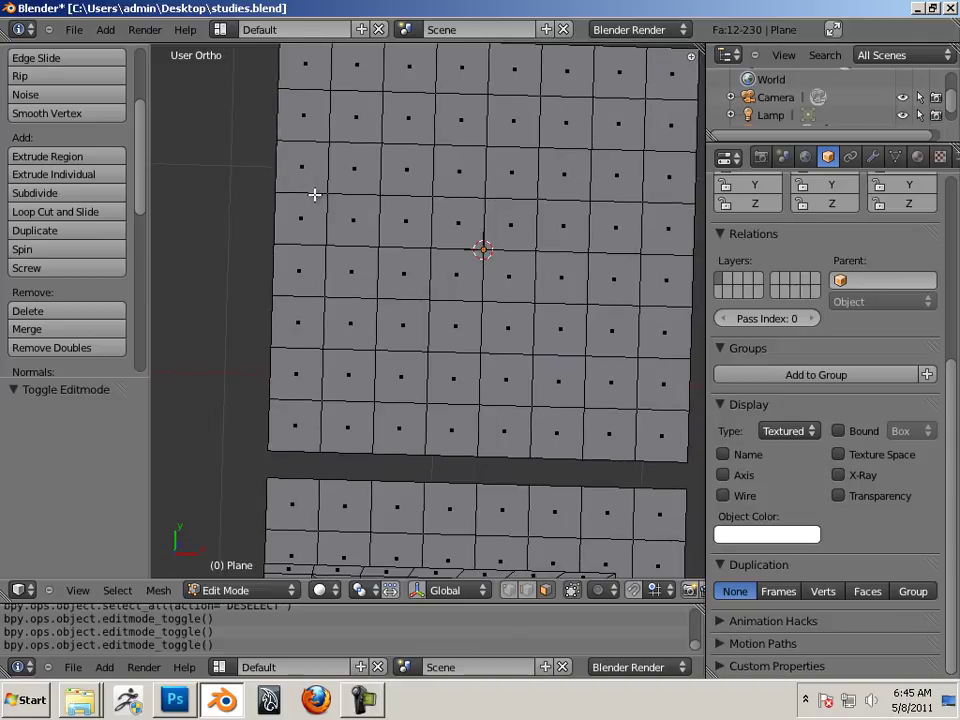
# Box-select the upper plane's faces and extrude them upward into a block.
pyautogui.scroll(-2, 315, 195)
pyautogui.press('b')
pyautogui.moveTo(307, 188); pyautogui.dragTo(543, 336)
pyautogui.moveTo(543, 336); pyautogui.dragTo(401, 284, button='middle')
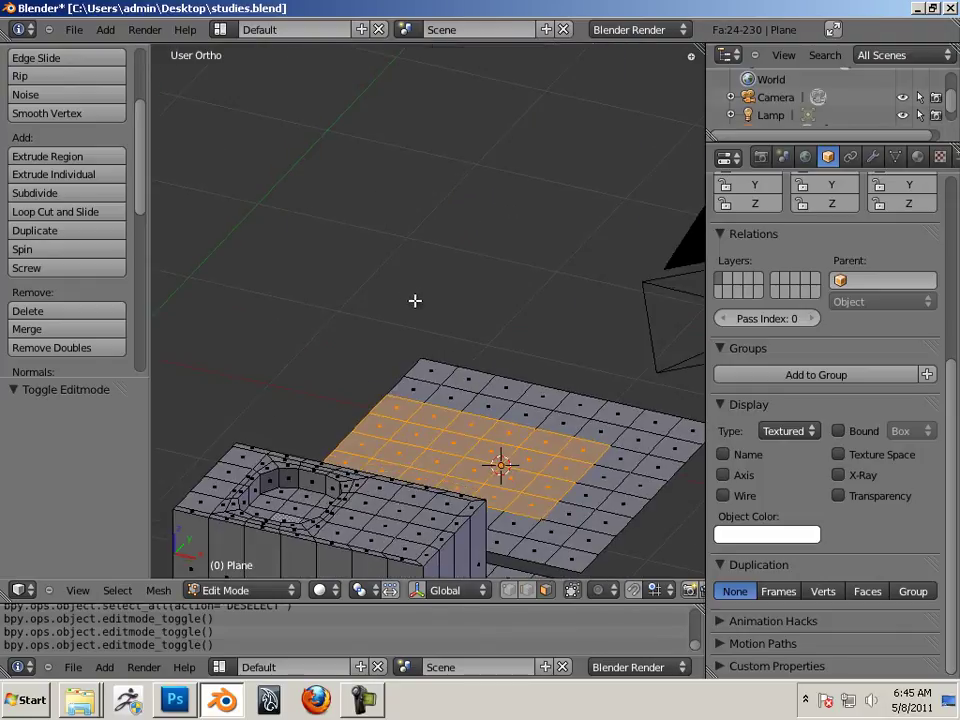
pyautogui.press('e')
pyautogui.click(414, 171)
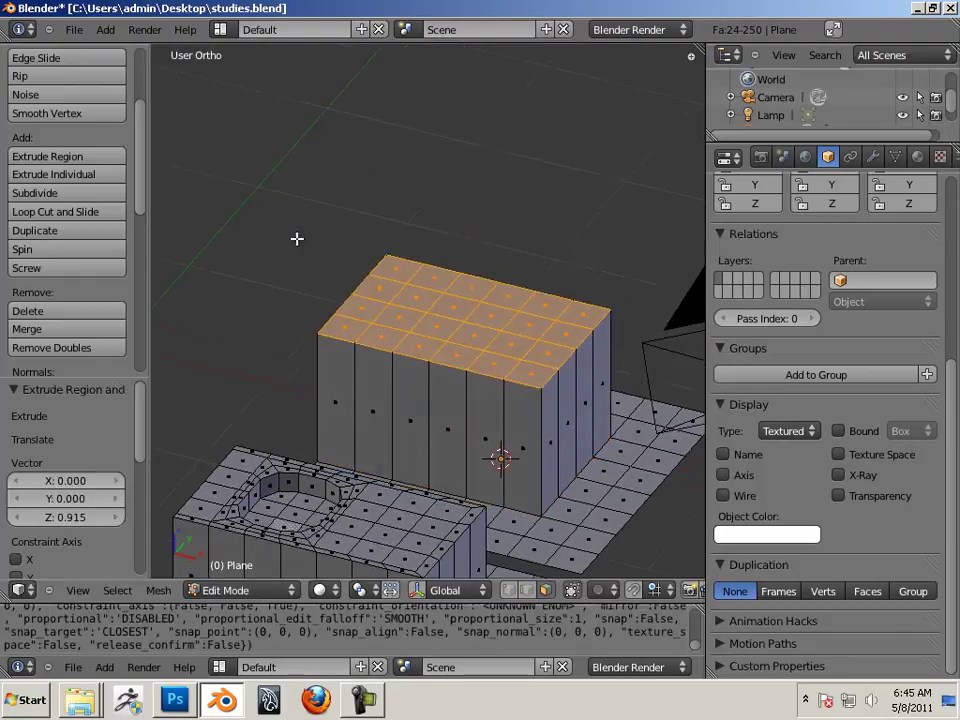
# Select a 2x2 face patch on the block top and extrude it down into a hole.
pyautogui.moveTo(298, 238); pyautogui.dragTo(371, 343, button='middle')
pyautogui.scroll(2, 341, 171)
pyautogui.rightClick(341, 171)
pyautogui.keyDown('shift'); pyautogui.rightClick(392, 228); pyautogui.keyUp('shift')
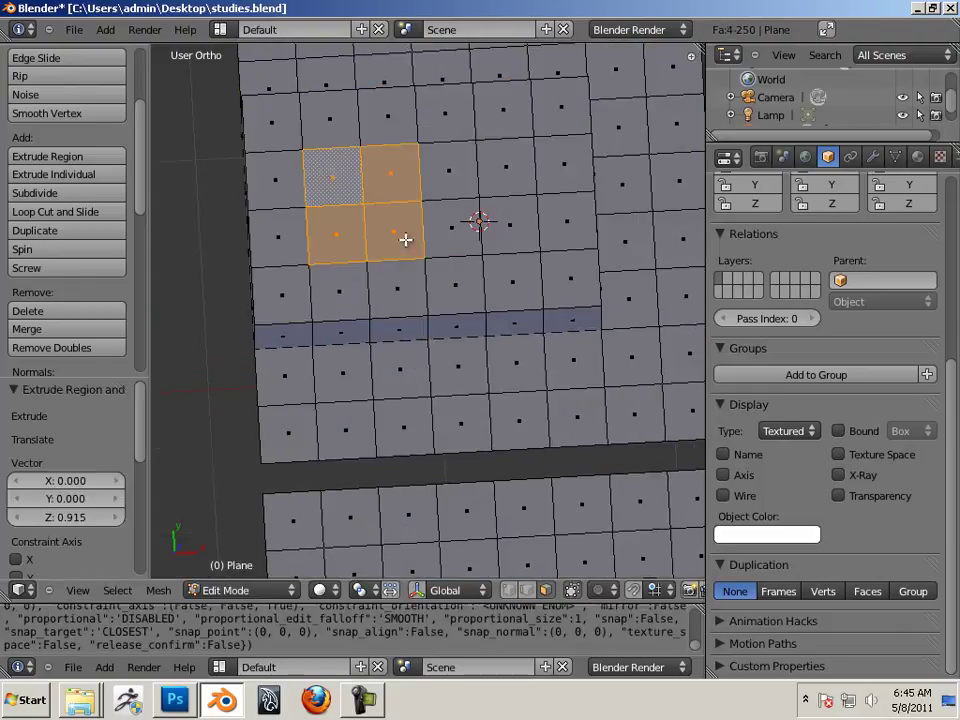
pyautogui.press('e')
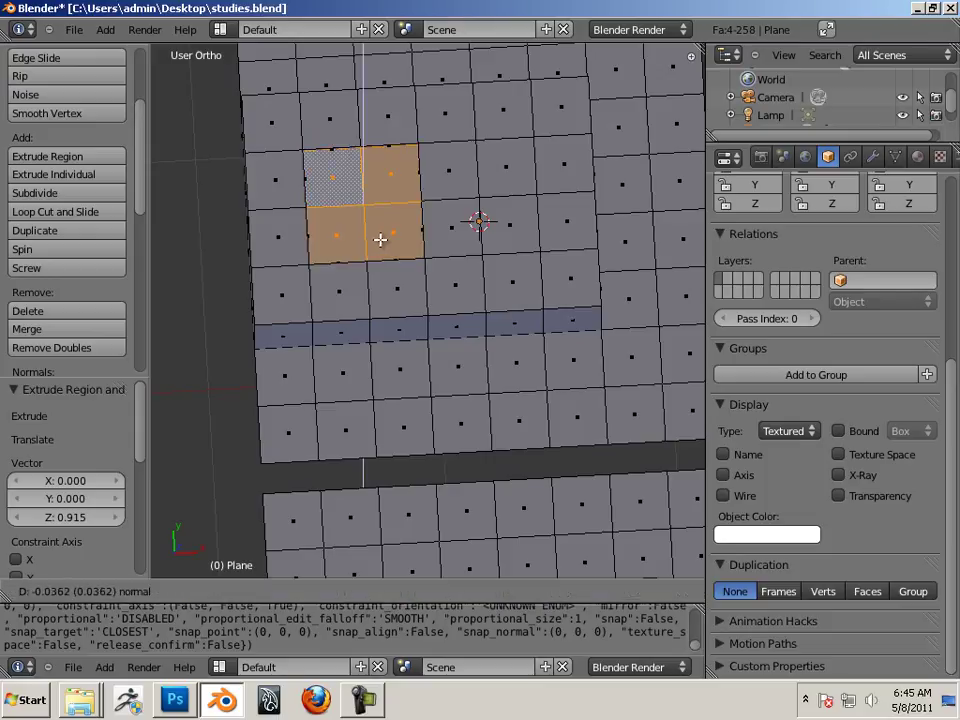
pyautogui.click(380, 274)
pyautogui.moveTo(380, 274); pyautogui.dragTo(321, 252, button='middle')
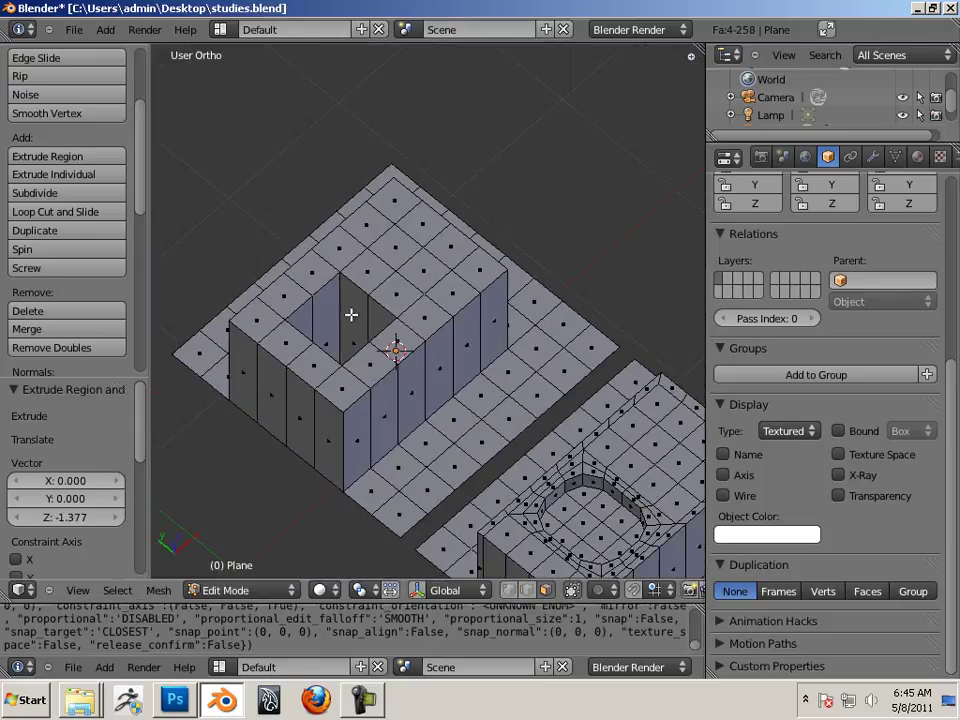
# Raise the hole floor with the move handles into a shallow recess and view it smoothed.
pyautogui.click(418, 590)
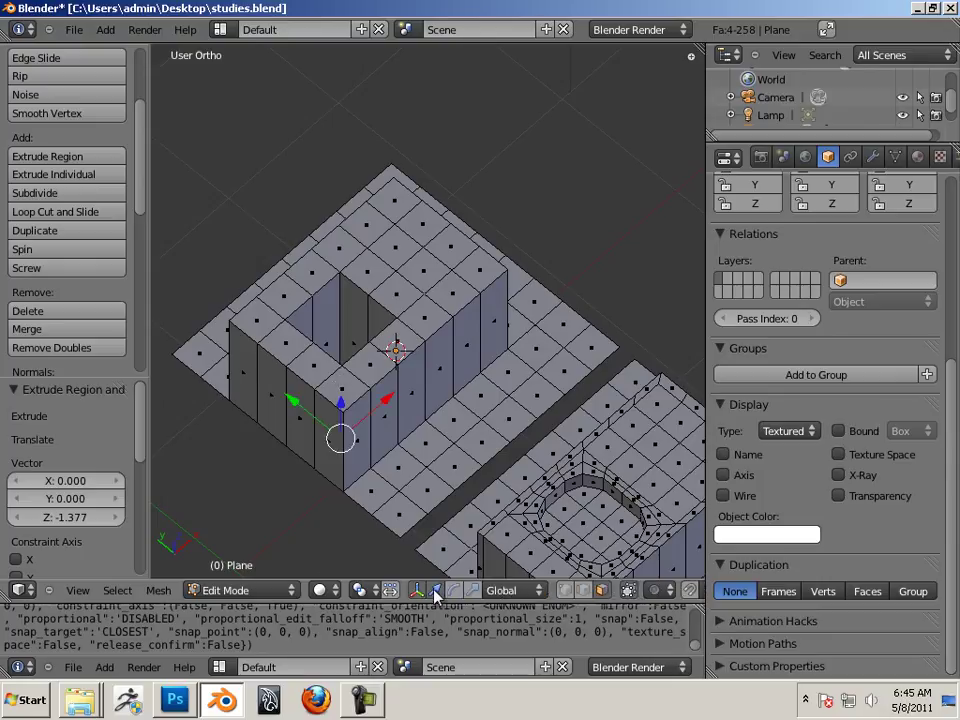
pyautogui.moveTo(342, 403); pyautogui.dragTo(345, 298)
pyautogui.moveTo(433, 317)
pyautogui.mouseDown(button='middle')
pyautogui.moveTo(427, 357)
pyautogui.moveTo(358, 369)
pyautogui.moveTo(409, 369)
pyautogui.mouseUp(button='middle')
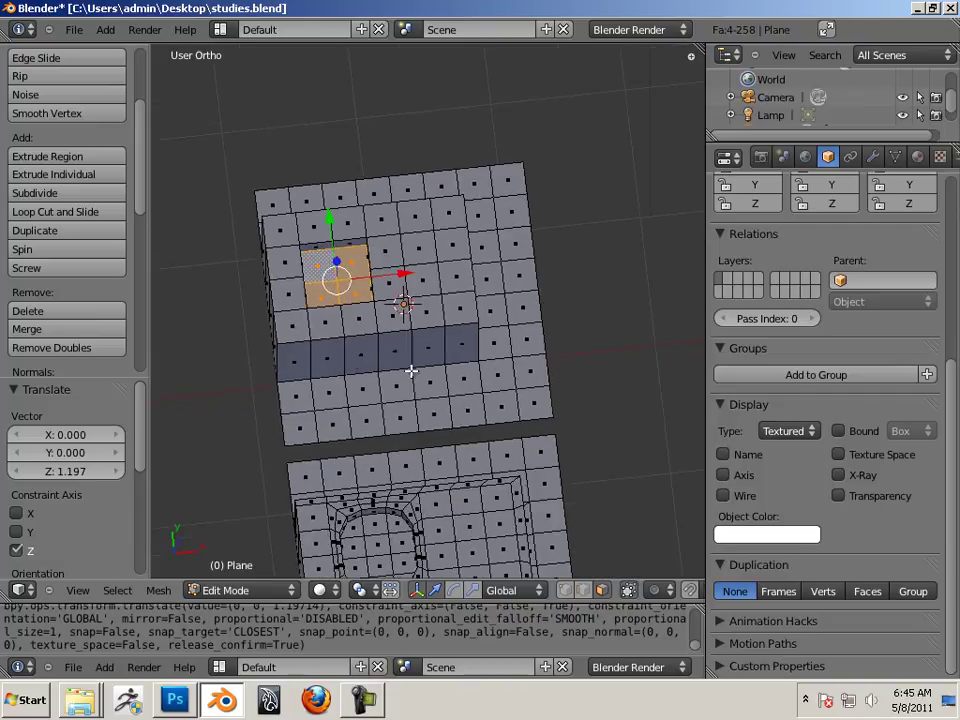
pyautogui.press('Tab')
pyautogui.moveTo(529, 401); pyautogui.dragTo(336, 337, button='middle')
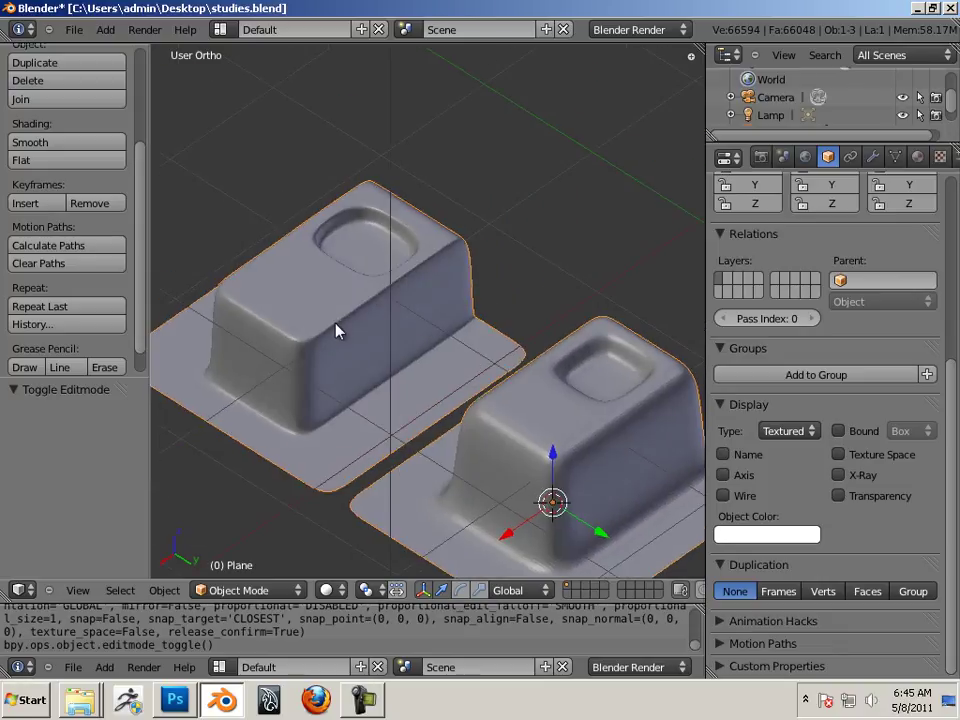
# Zoom into the new block's cavity with the Wire overlay on to inspect its corner meshing.
pyautogui.moveTo(431, 334)
pyautogui.mouseDown(button='middle')
pyautogui.moveTo(388, 399)
pyautogui.moveTo(399, 300)
pyautogui.moveTo(408, 342)
pyautogui.moveTo(466, 405)
pyautogui.mouseUp(button='middle')
pyautogui.scroll(8, 452, 381)
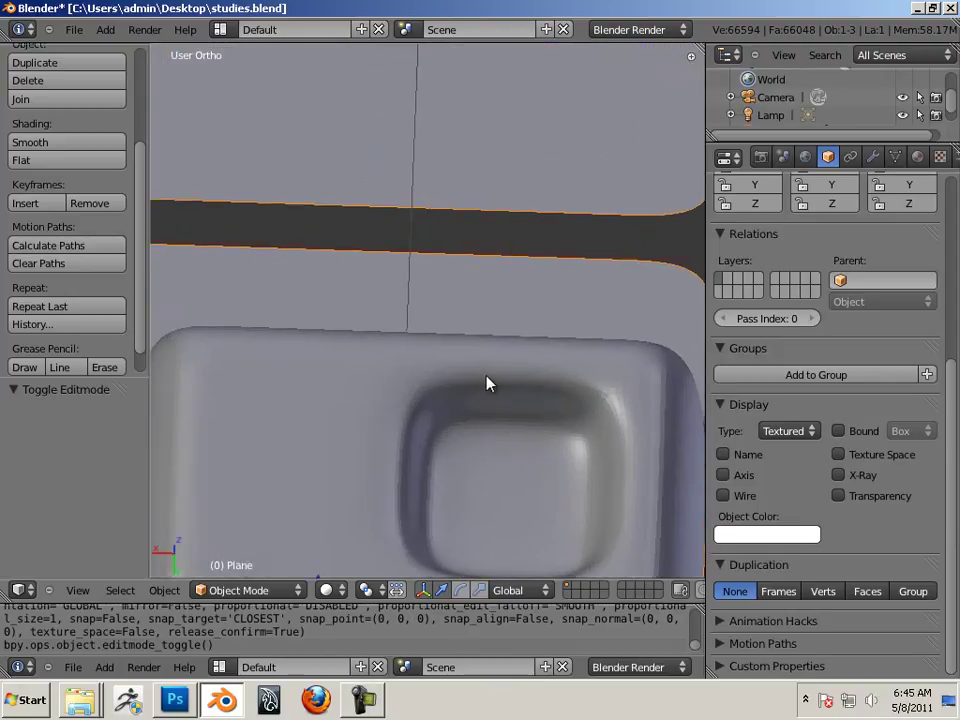
pyautogui.scroll(2, 457, 257)
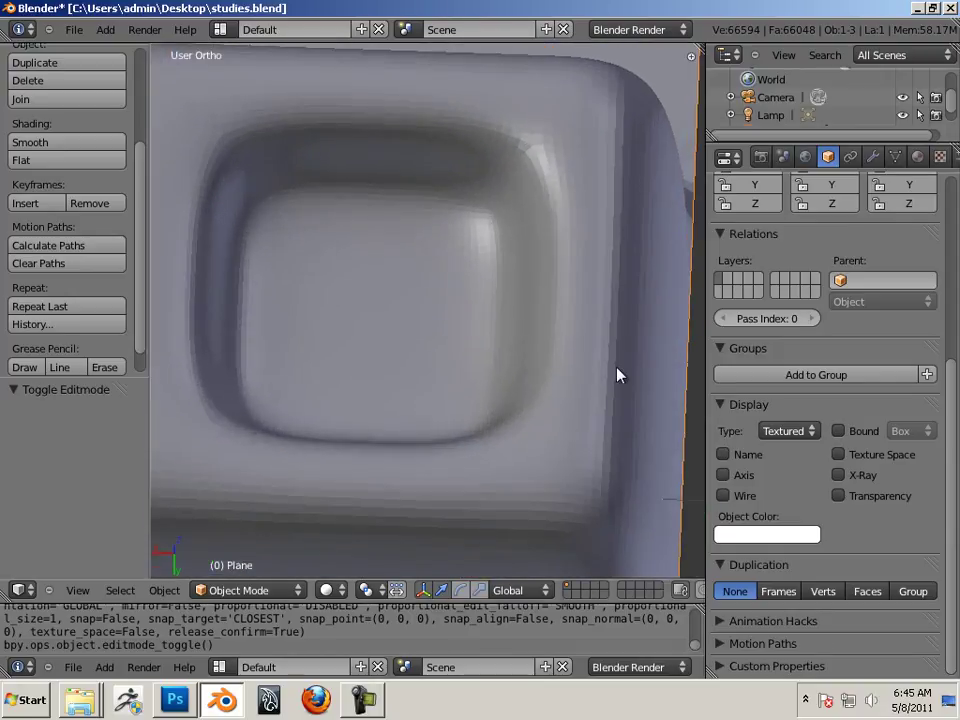
pyautogui.click(723, 495)
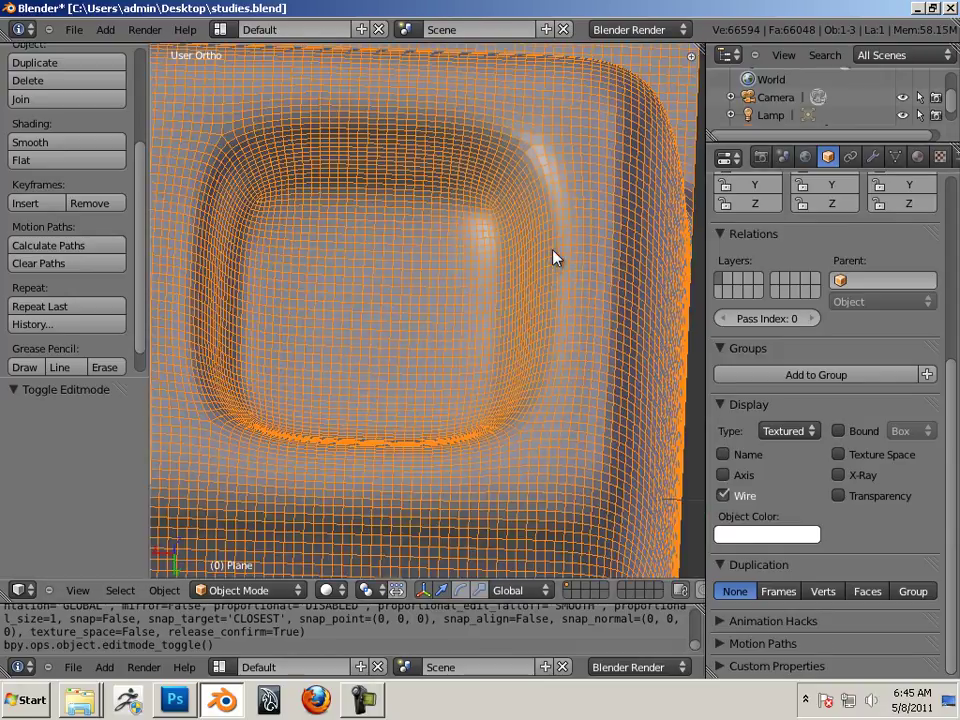
pyautogui.scroll(6, 521, 486)
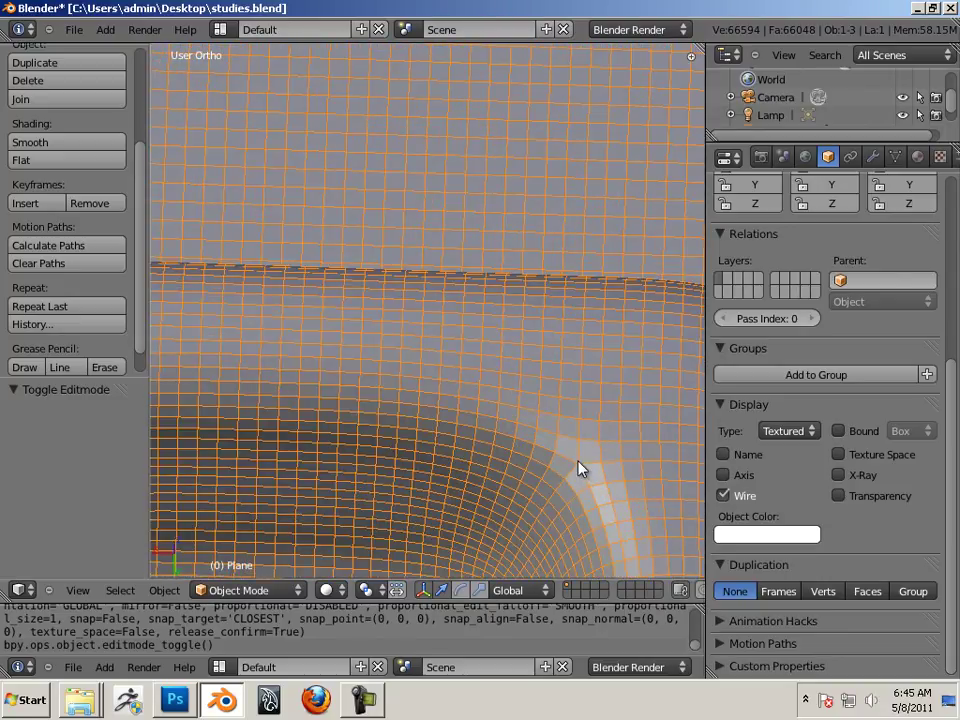
pyautogui.scroll(-6, 579, 467)
pyautogui.scroll(8, 506, 454)
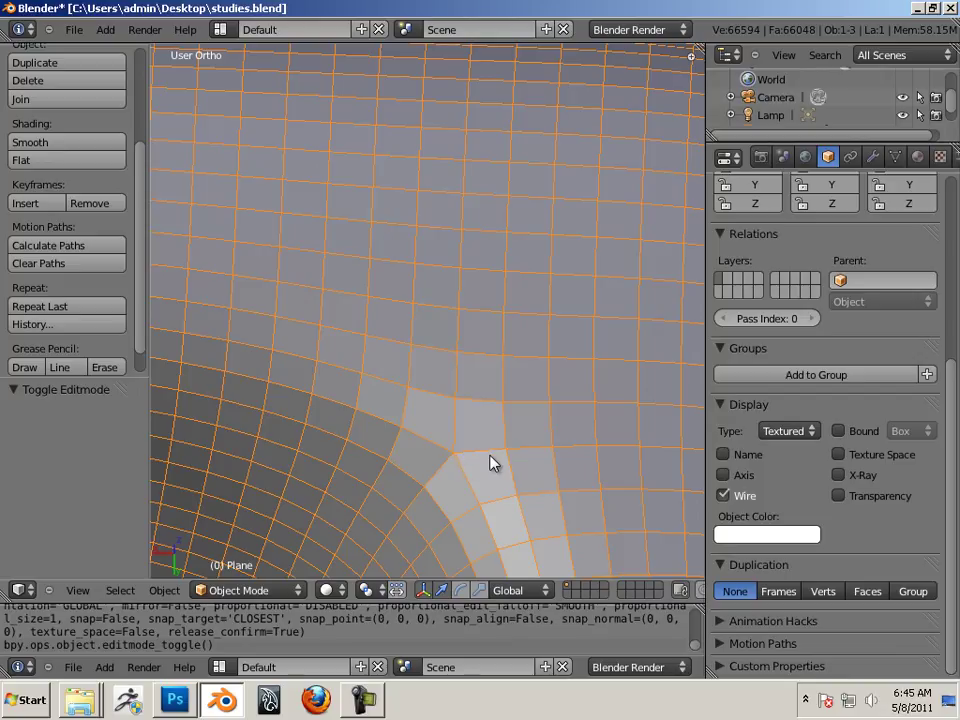
pyautogui.scroll(-10, 291, 409)
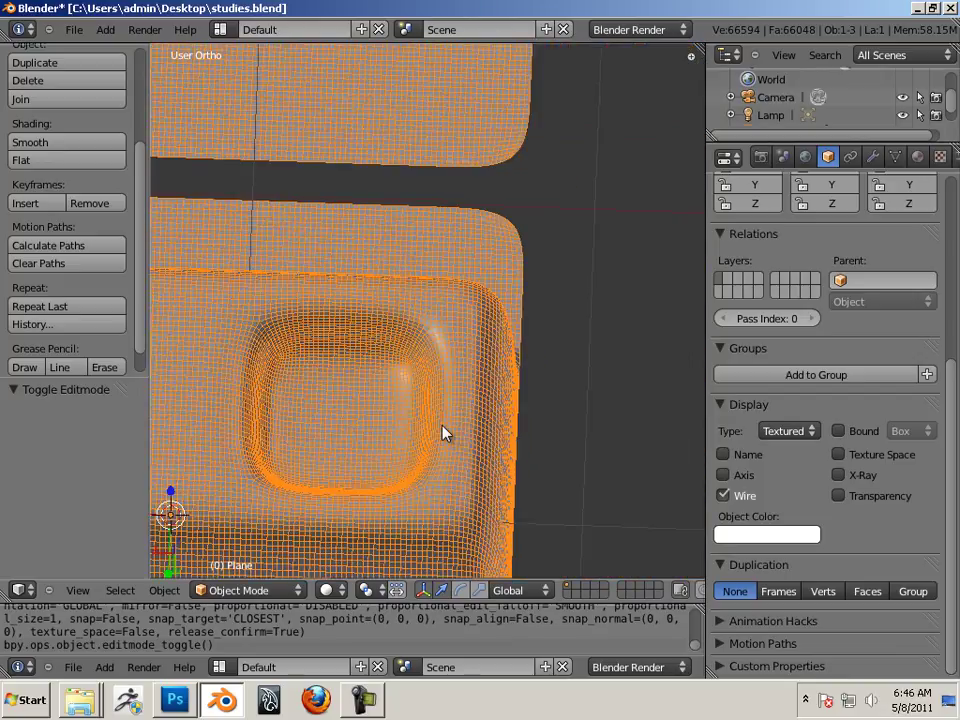
pyautogui.moveTo(446, 433); pyautogui.dragTo(431, 390, button='middle')
pyautogui.scroll(3, 431, 390)
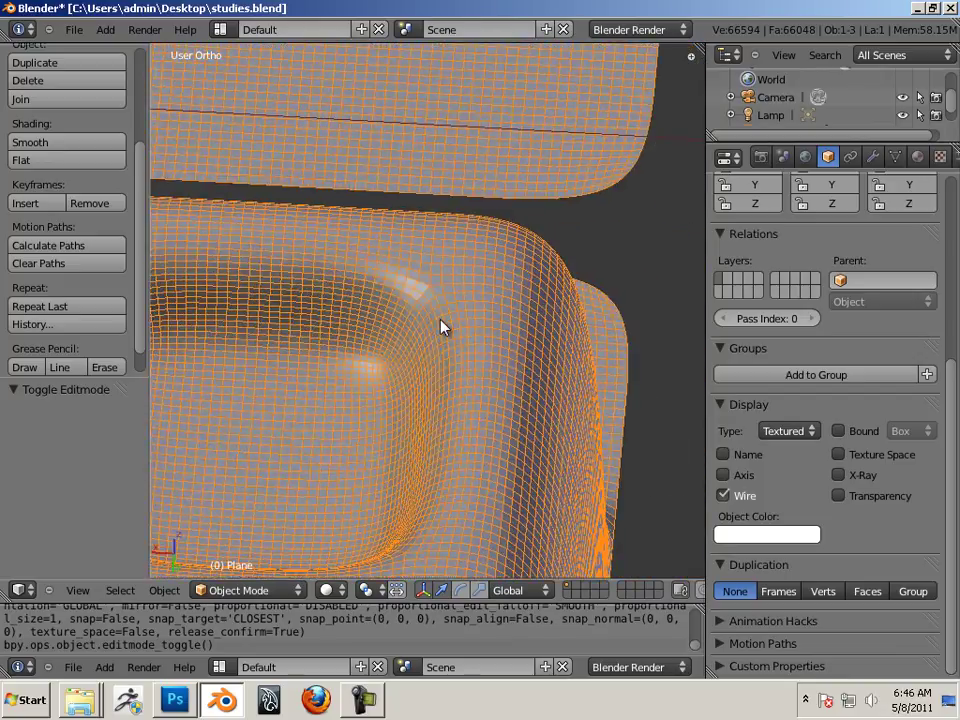
pyautogui.press('Tab')
pyautogui.press('Tab')
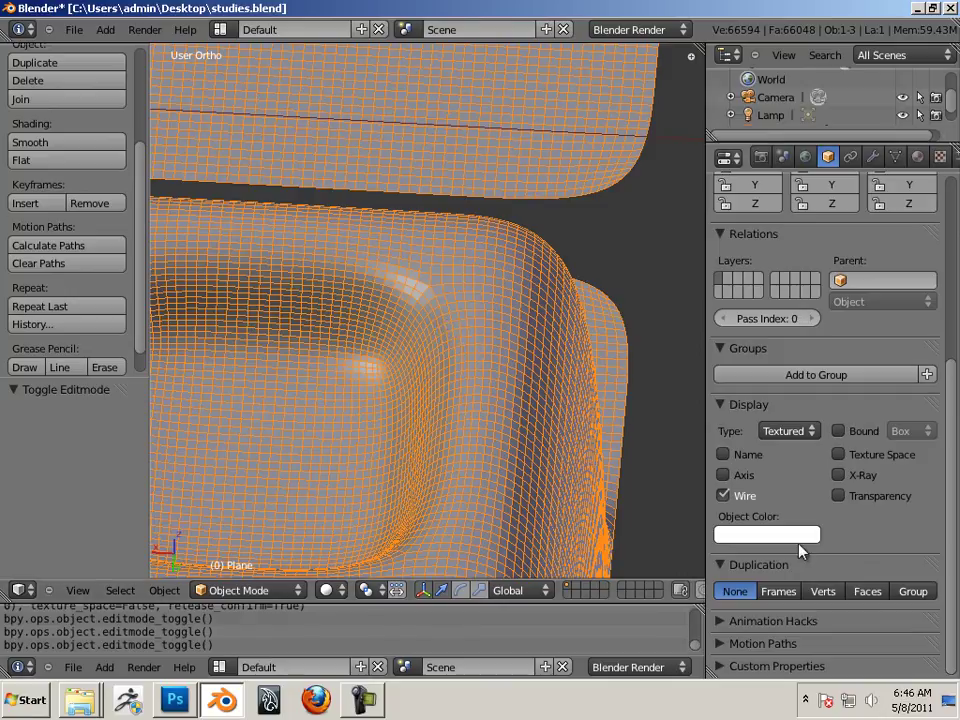
# Hide the wireframe and view the cavity from another angle.
pyautogui.click(724, 497)
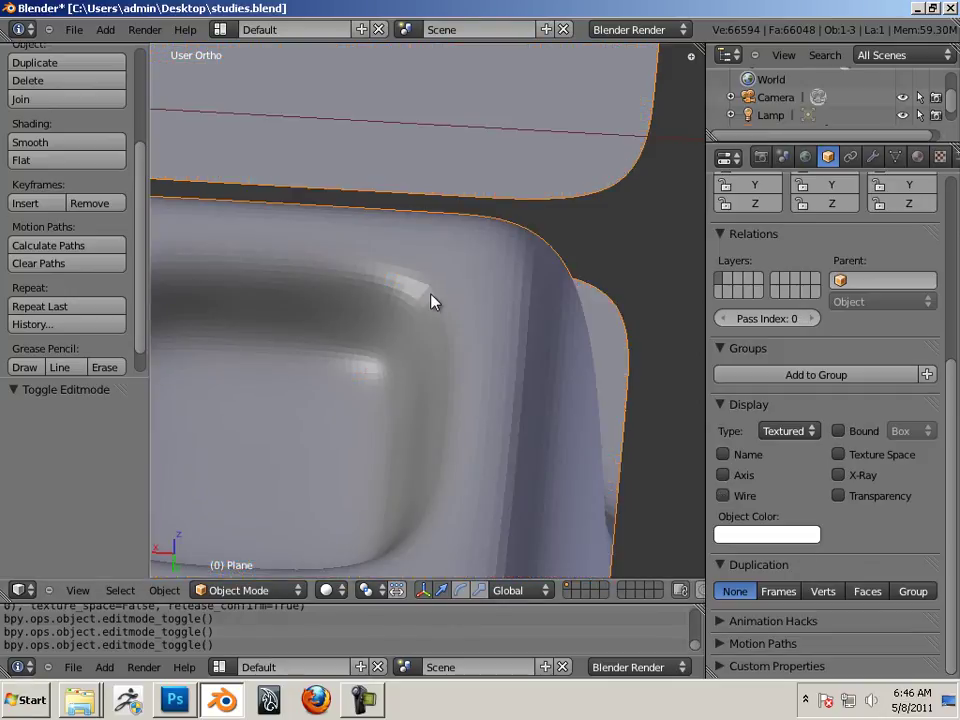
pyautogui.moveTo(431, 301); pyautogui.dragTo(484, 519, button='middle')
pyautogui.scroll(5, 520, 517)
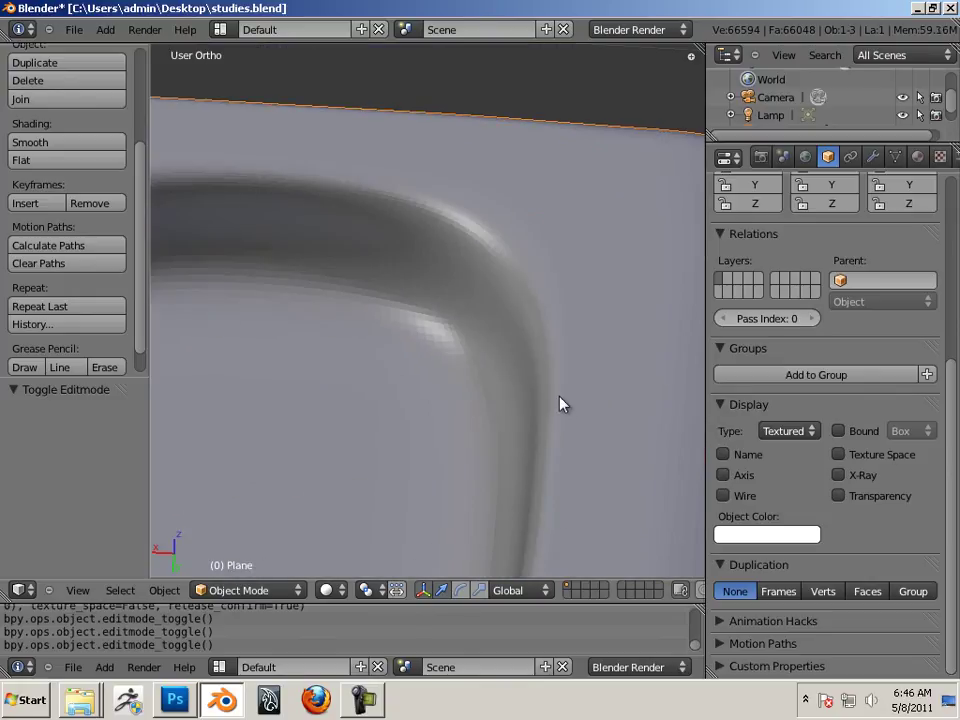
pyautogui.press('Tab')
pyautogui.press('Tab')
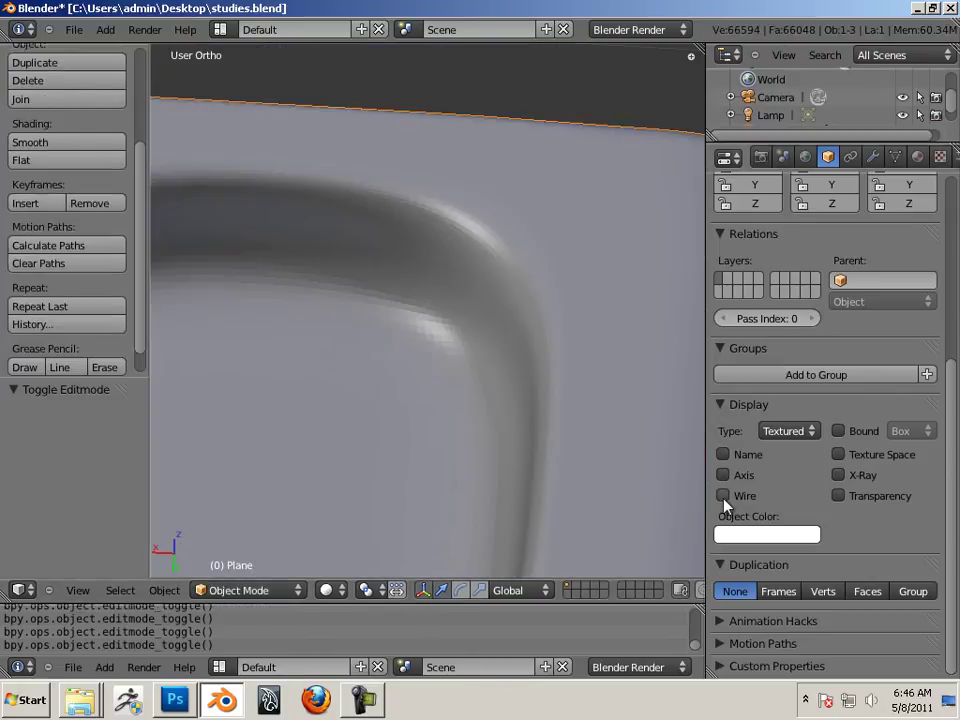
# Show the wireframe again and orbit around the cavity corner.
pyautogui.click(723, 495)
pyautogui.moveTo(551, 388); pyautogui.dragTo(455, 432, button='middle')
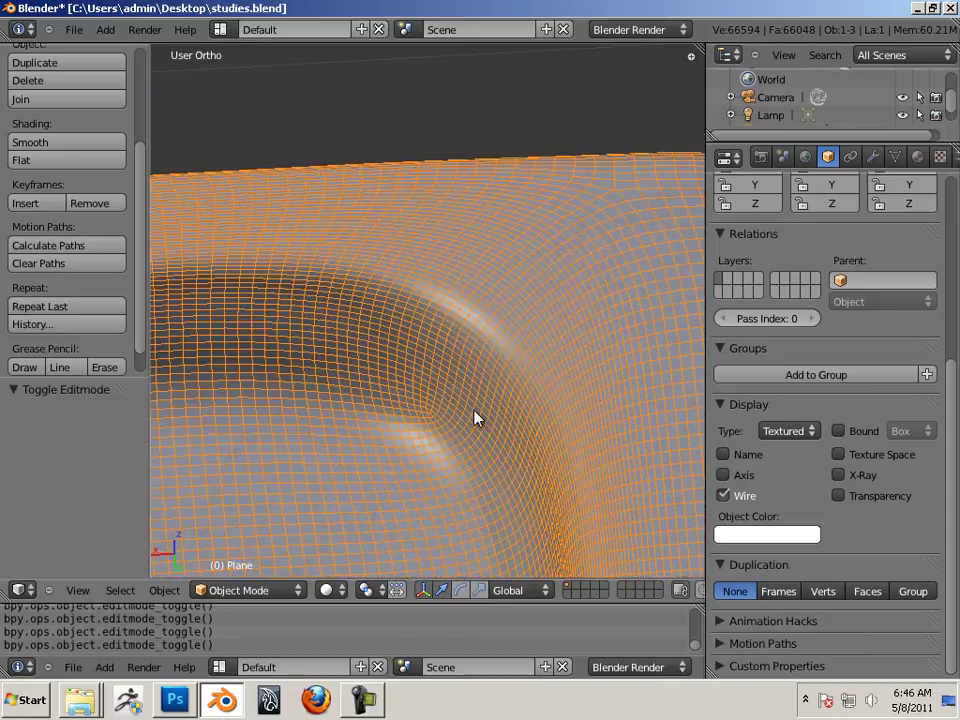
pyautogui.moveTo(476, 418); pyautogui.dragTo(556, 208, button='middle')
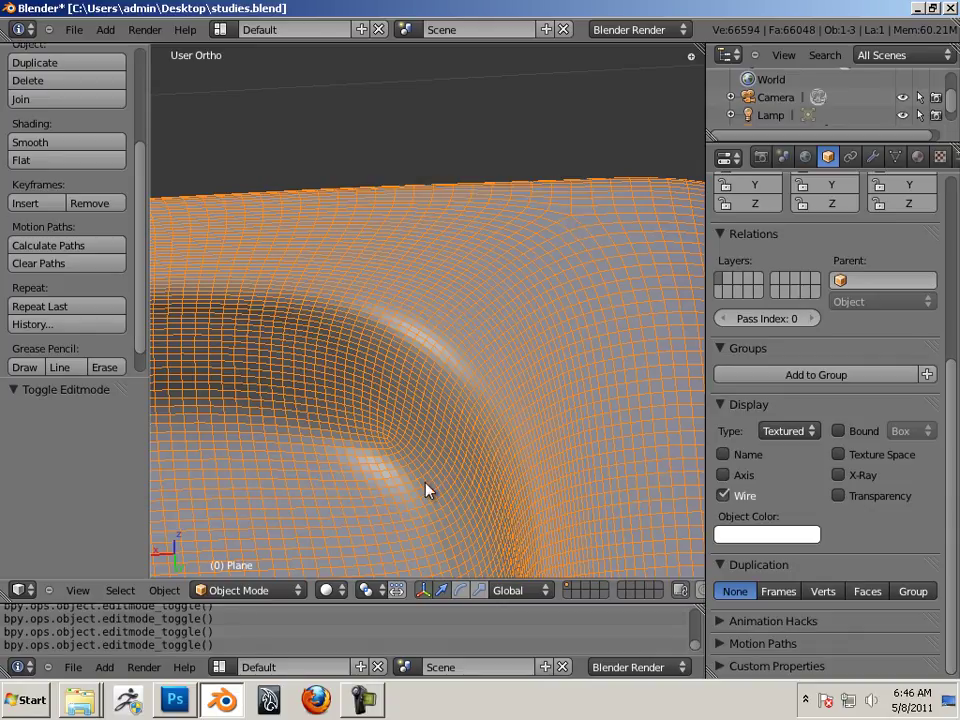
pyautogui.moveTo(425, 490); pyautogui.dragTo(422, 377, button='middle')
pyautogui.scroll(5, 422, 377)
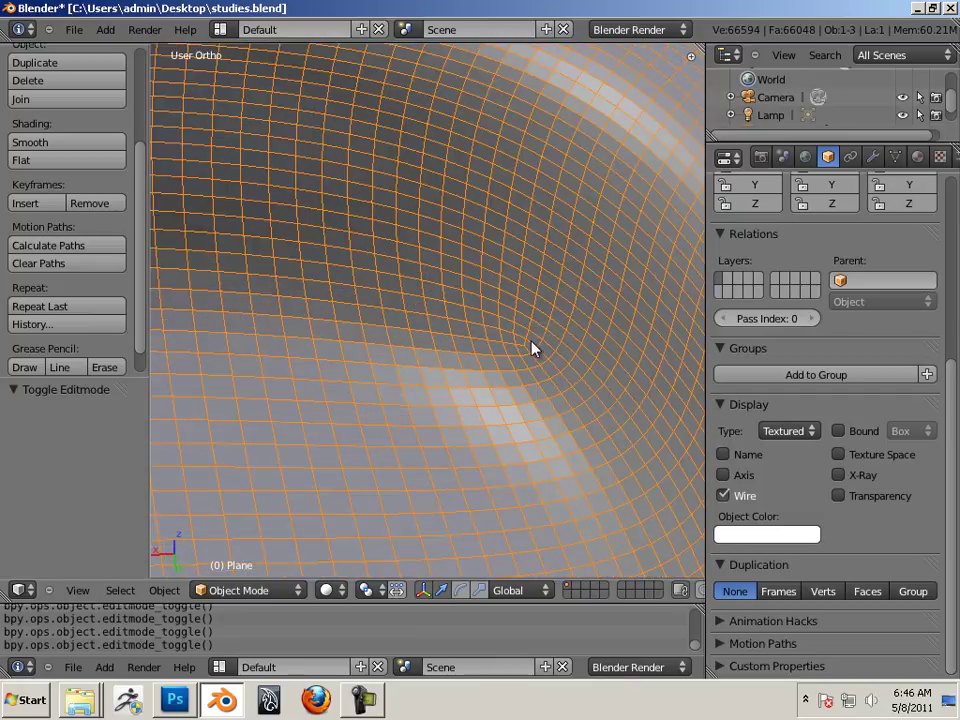
# Hide the wireframe overlay once more and zoom to view the clean rounded recess.
pyautogui.click(723, 495)
pyautogui.scroll(-3, 528, 400)
pyautogui.scroll(-2, 528, 400)
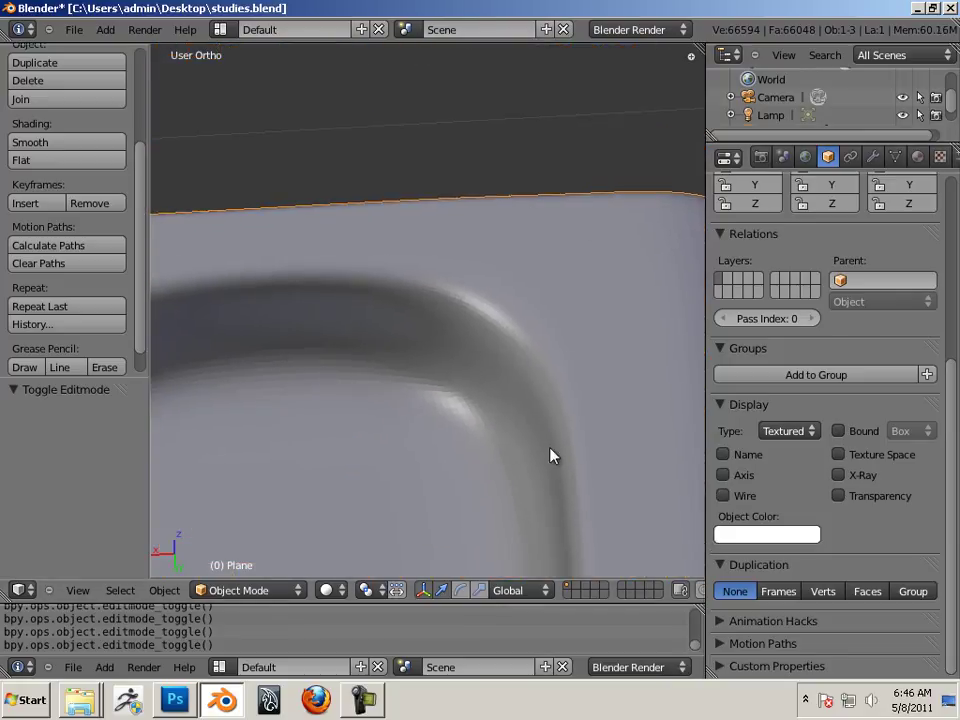
pyautogui.scroll(-2, 500, 465)
pyautogui.scroll(3, 454, 79)
pyautogui.scroll(-1, 461, 306)
pyautogui.scroll(2, 545, 360)
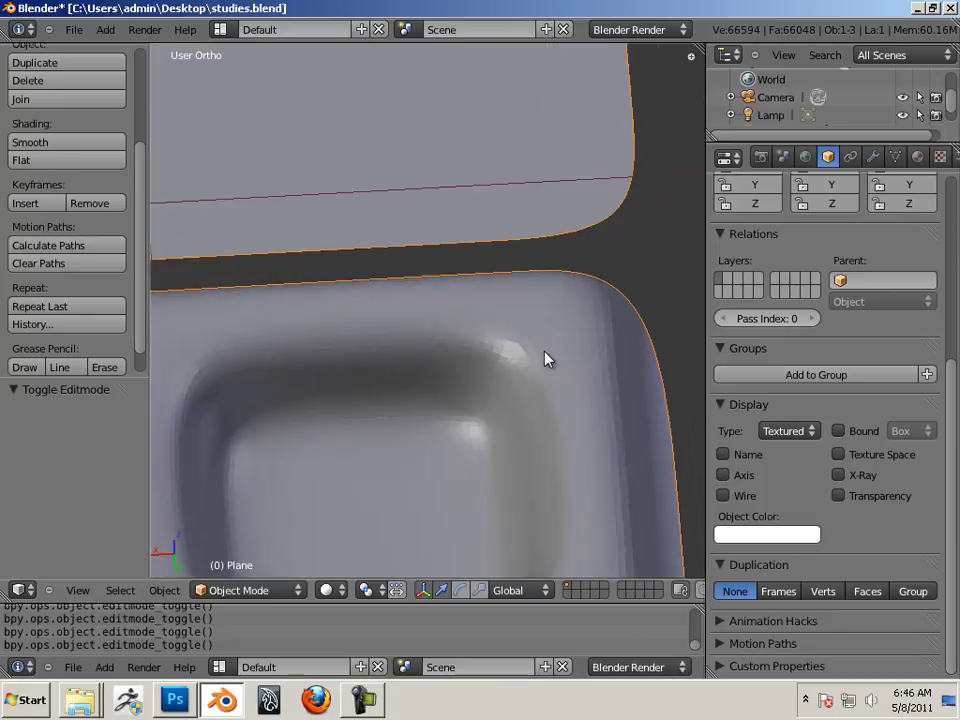
pyautogui.scroll(4, 545, 360)
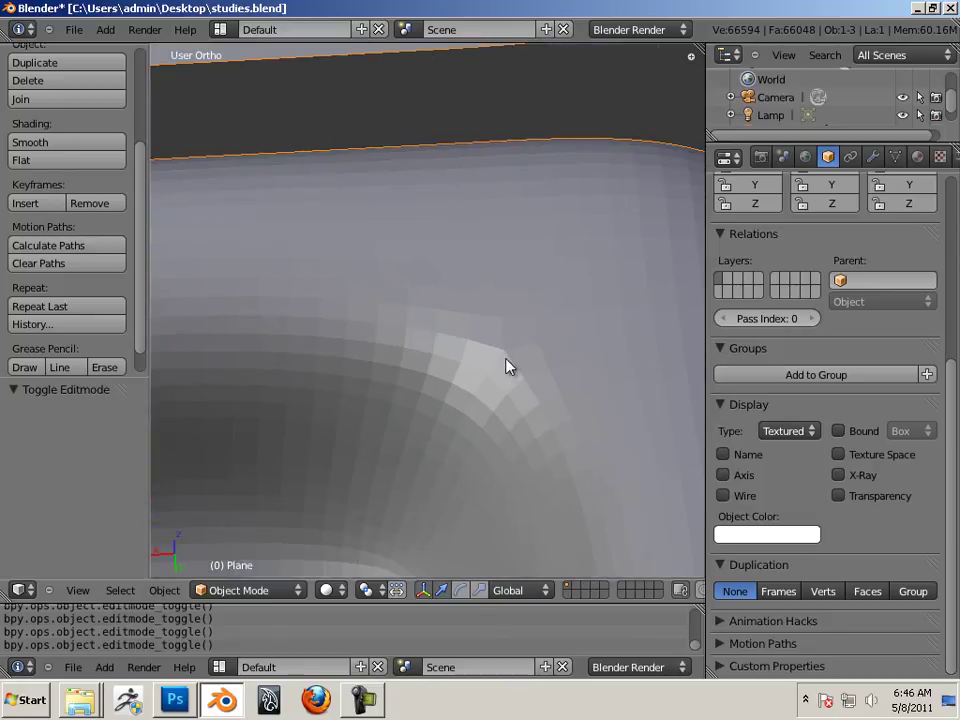
pyautogui.scroll(-5, 542, 379)
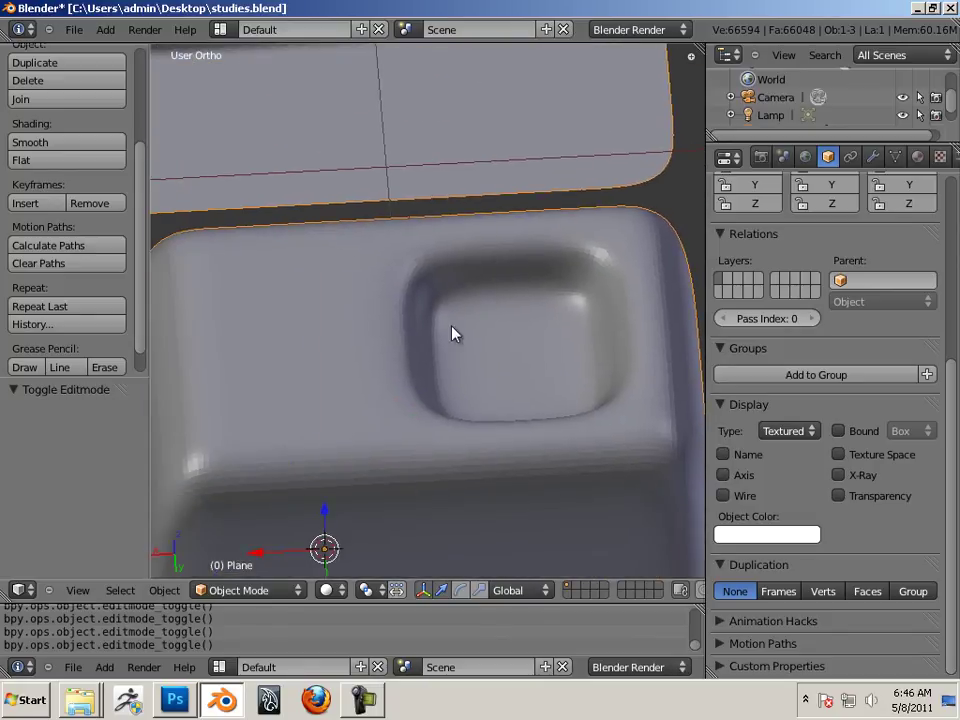
pyautogui.scroll(-2, 489, 289)
pyautogui.moveTo(489, 289); pyautogui.dragTo(529, 347, button='middle')
pyautogui.scroll(-2, 477, 323)
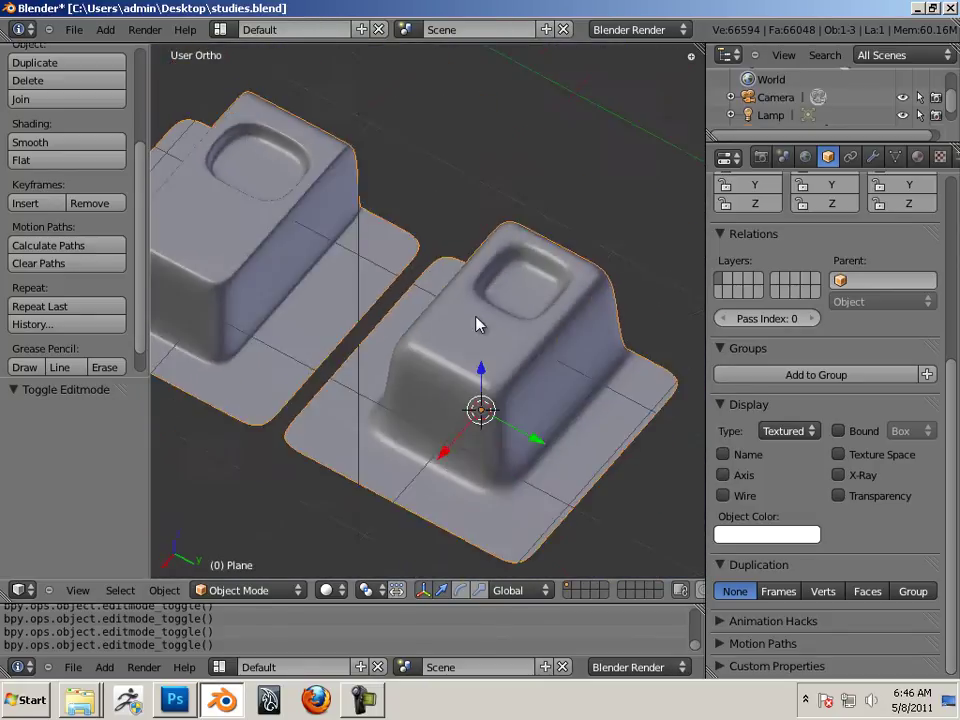
pyautogui.moveTo(477, 323); pyautogui.dragTo(476, 277, button='middle')
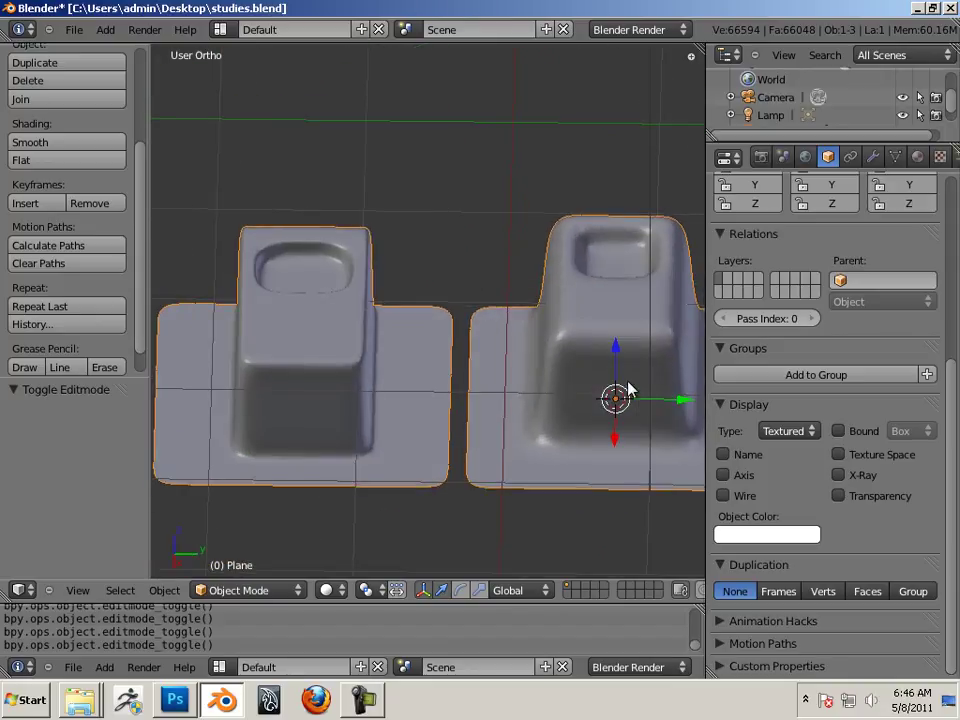